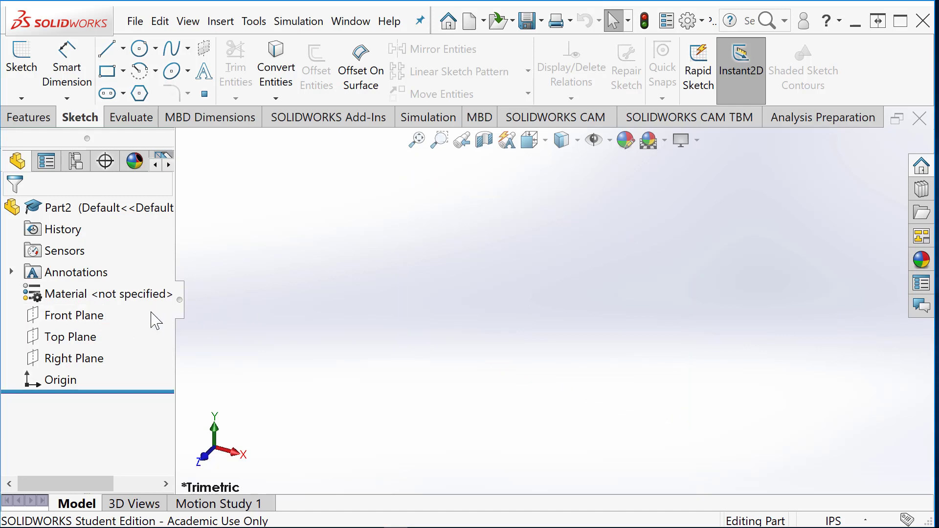
Step: Start a new sketch on the Front Plane
left_click(87, 327)
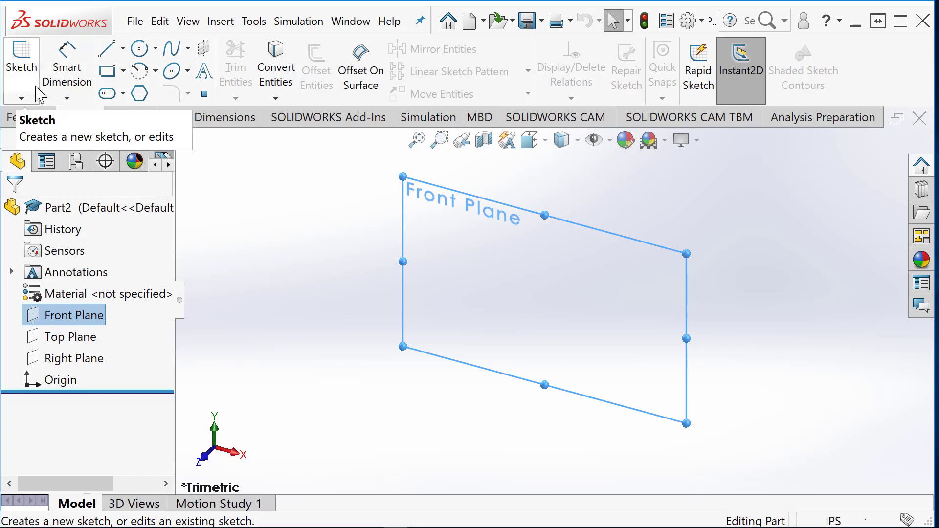
left_click(258, 250)
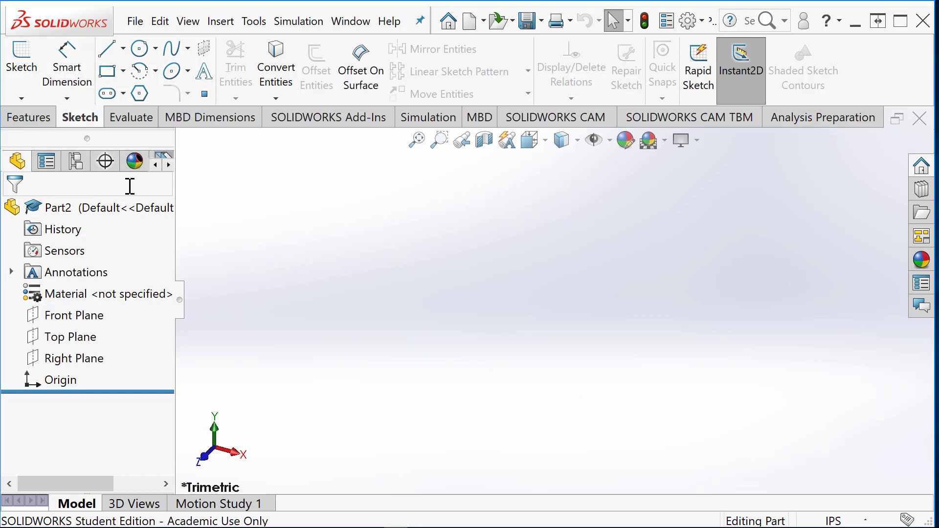
left_click(34, 76)
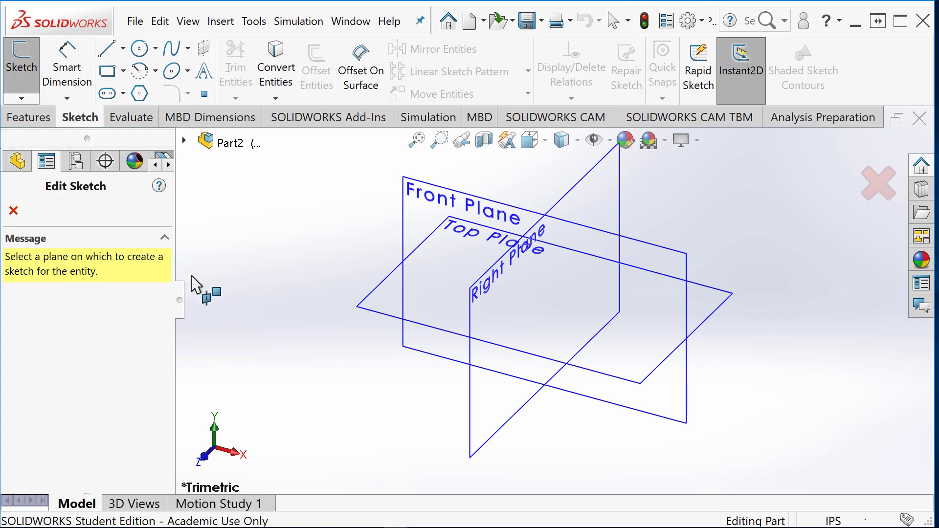
left_click(446, 198)
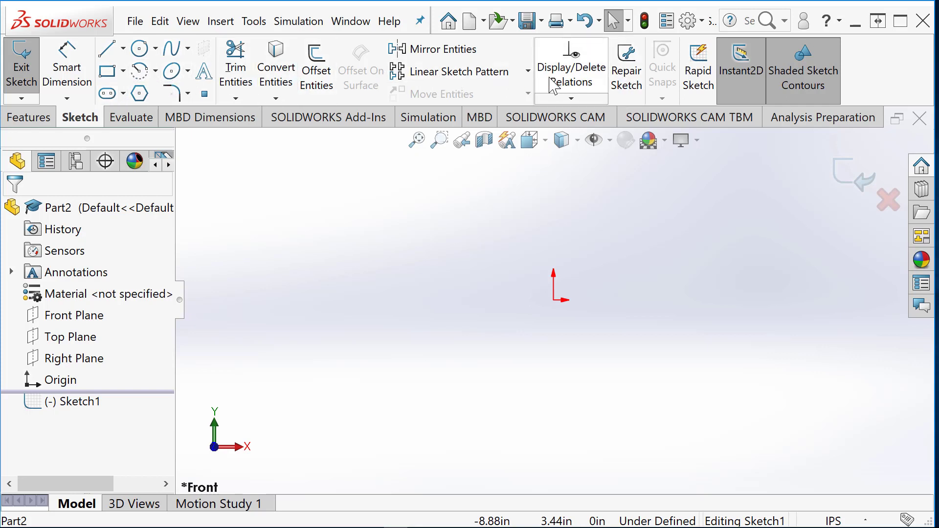
left_click(254, 21)
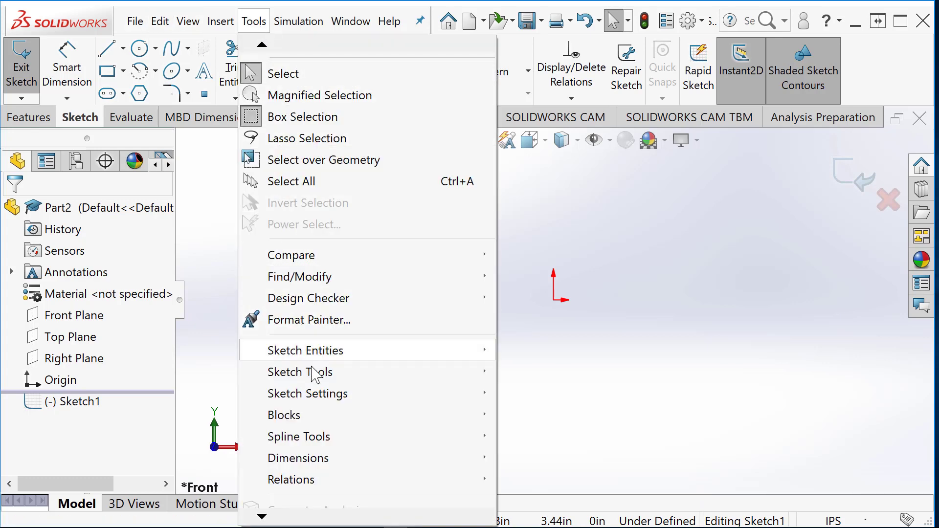
mouse_move(315, 374)
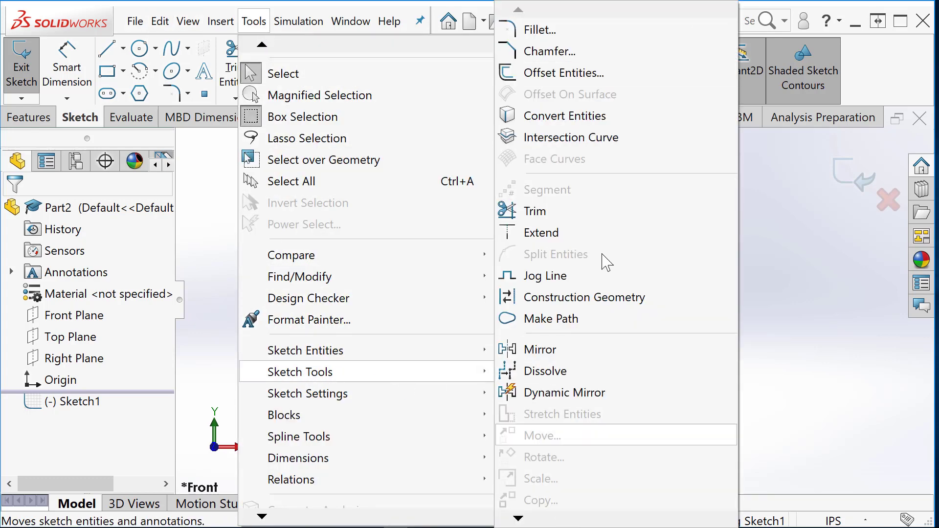
mouse_move(524, 520)
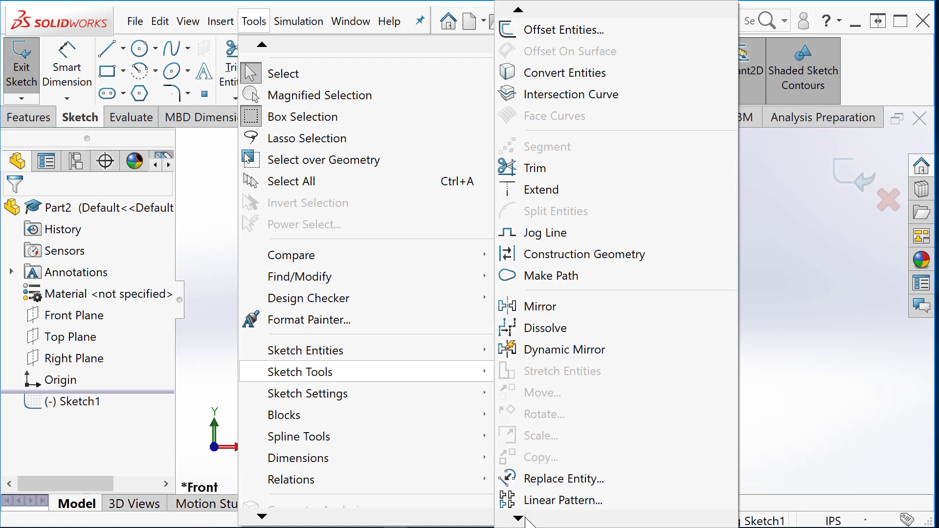
left_click(802, 351)
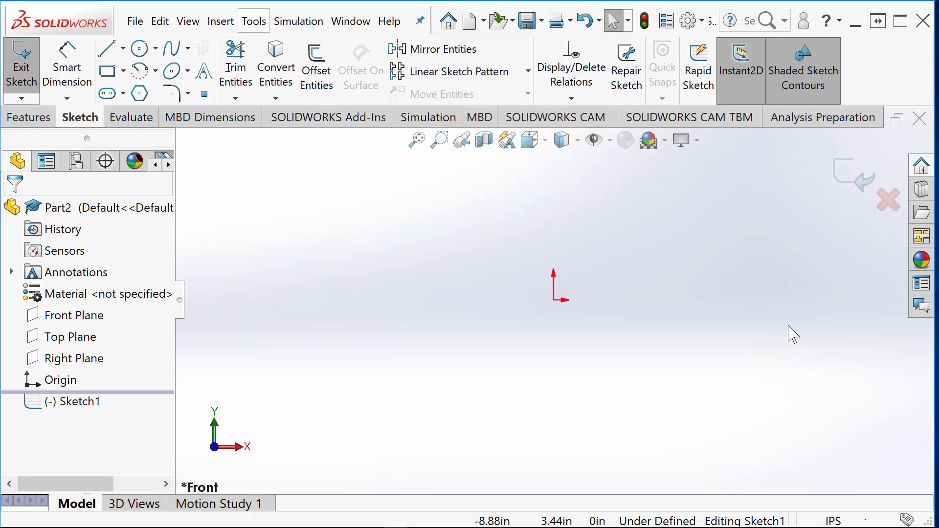
Step: Draw two connected lines forming an open V beside the origin, the first about 2.83 in long
left_click(106, 48)
left_click(519, 218)
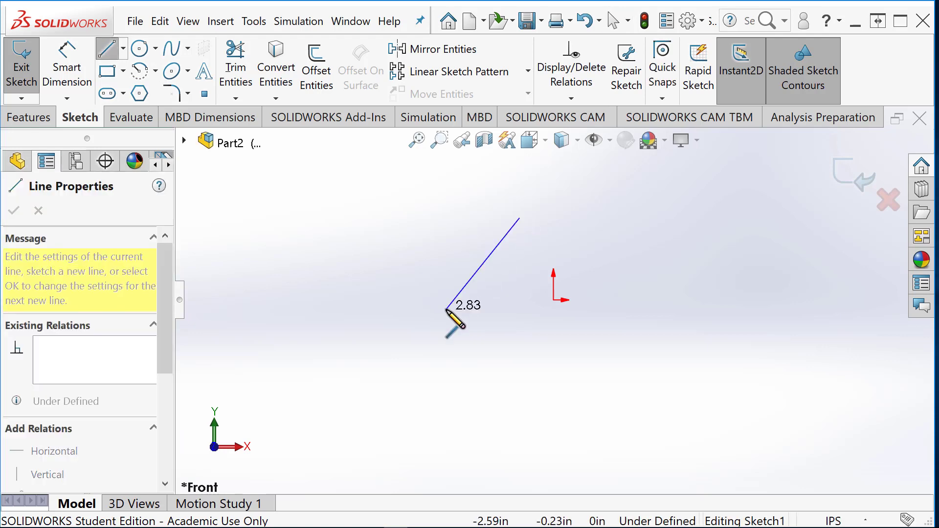
left_click(447, 309)
left_click(553, 385)
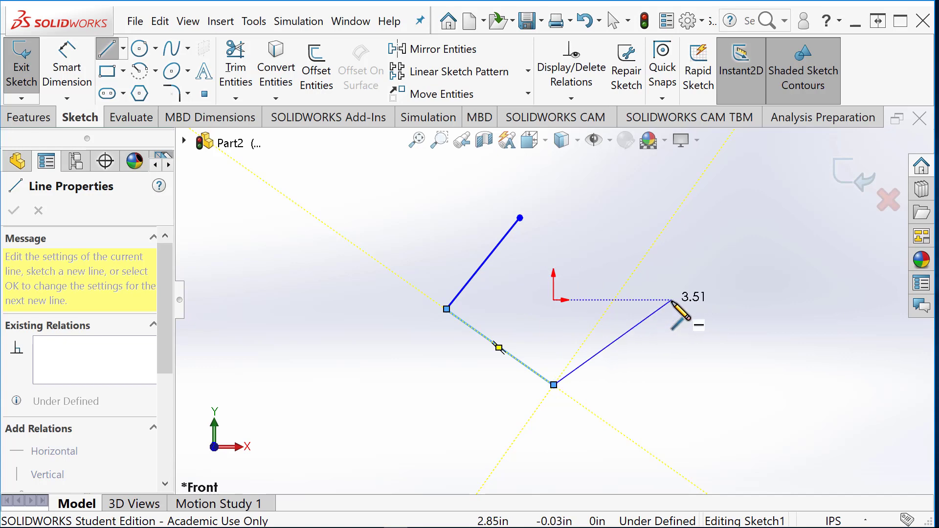
key("Escape")
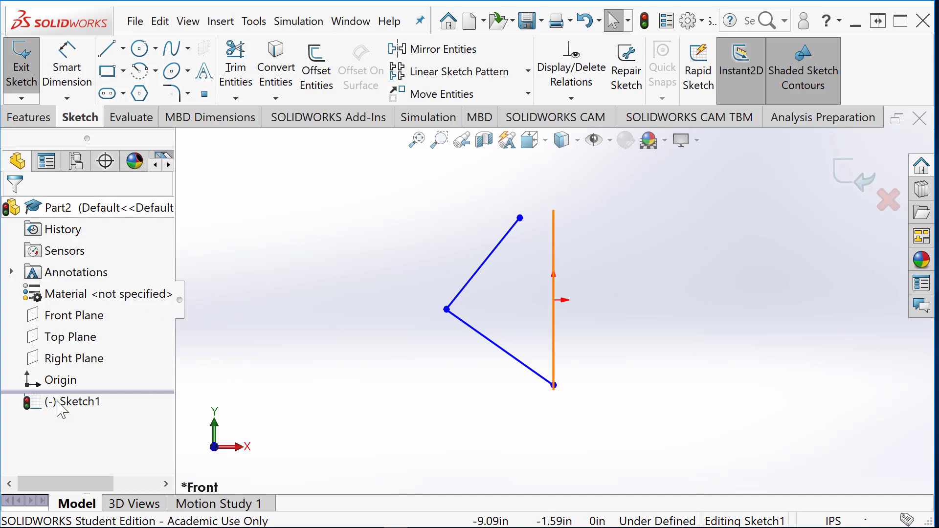
Step: Exit the sketch, keeping the two connected lines
mouse_move(48, 402)
left_mouse_down()
mouse_move(63, 390)
mouse_move(23, 391)
mouse_move(160, 388)
mouse_move(50, 394)
mouse_move(56, 409)
left_mouse_up()
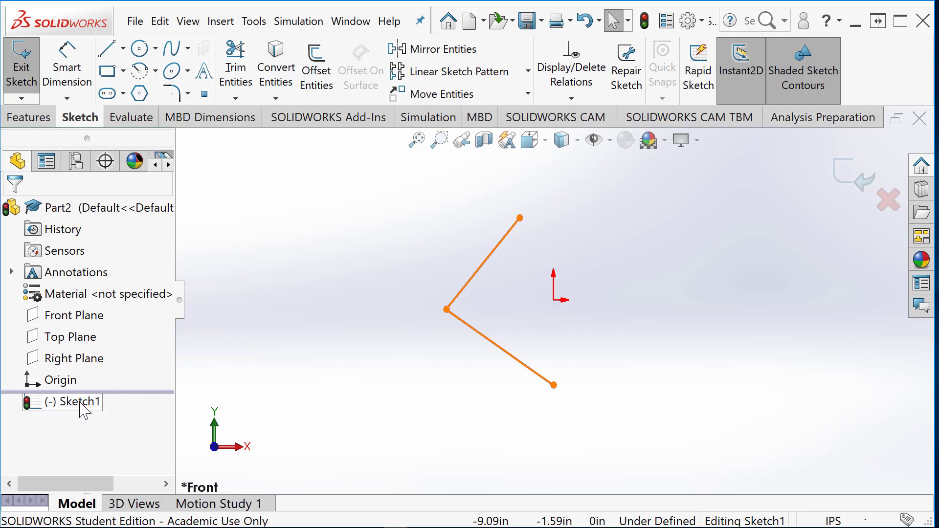
mouse_move(79, 404)
left_mouse_down()
mouse_move(32, 391)
mouse_move(57, 392)
mouse_move(67, 404)
mouse_move(67, 389)
mouse_move(58, 407)
left_mouse_up()
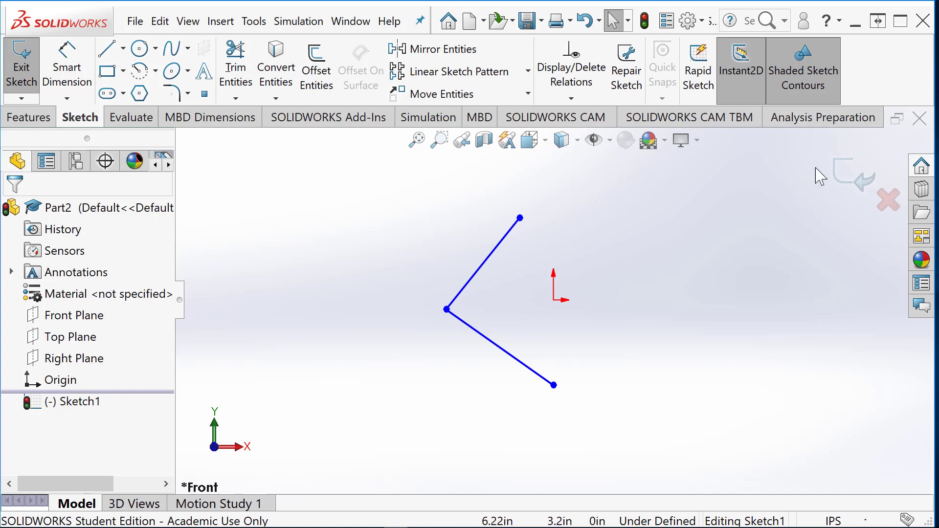
left_click(848, 180)
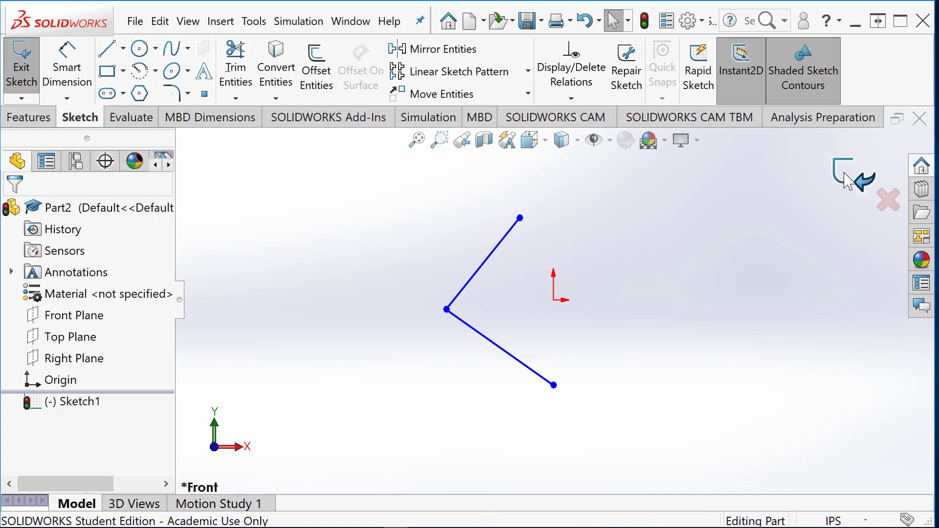
left_click(789, 197)
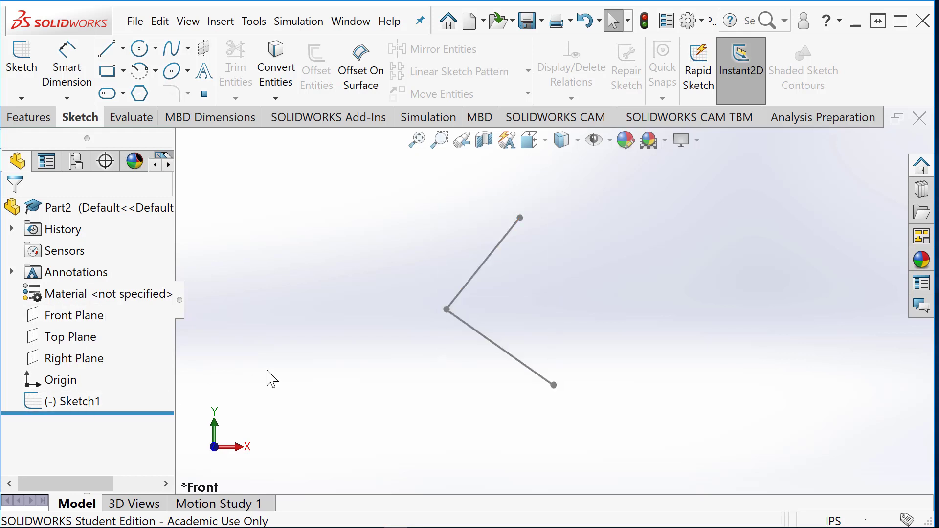
Step: Reopen Sketch1 for editing and move the upper line's free endpoint slightly down toward the origin
left_click(90, 410)
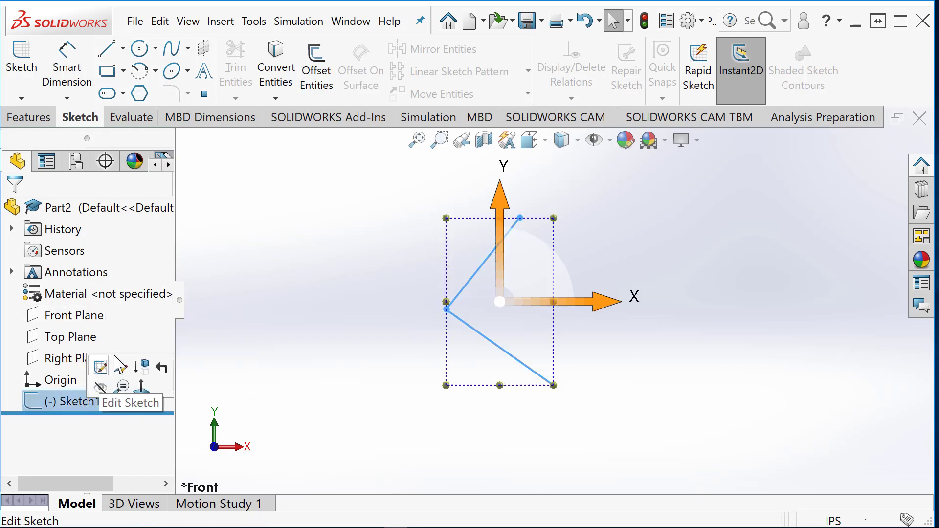
left_click(100, 369)
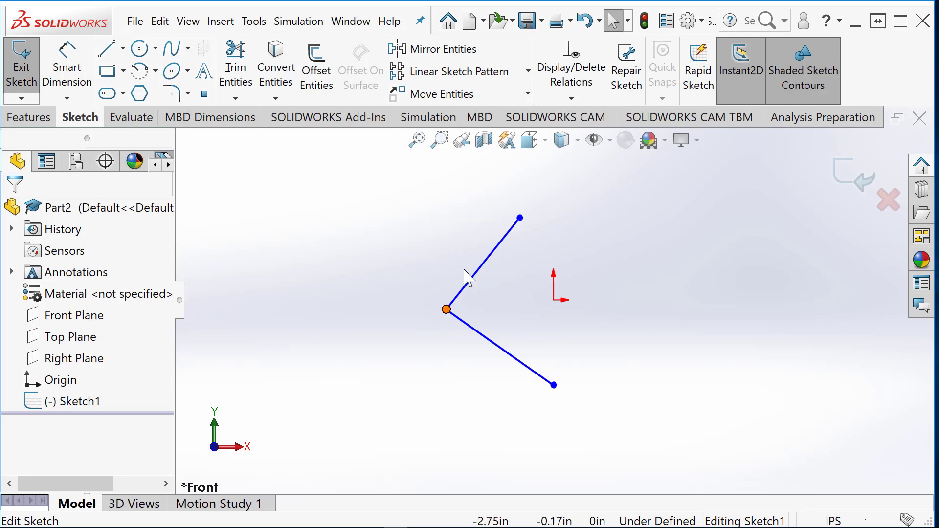
left_click_drag(521, 218, 540, 234)
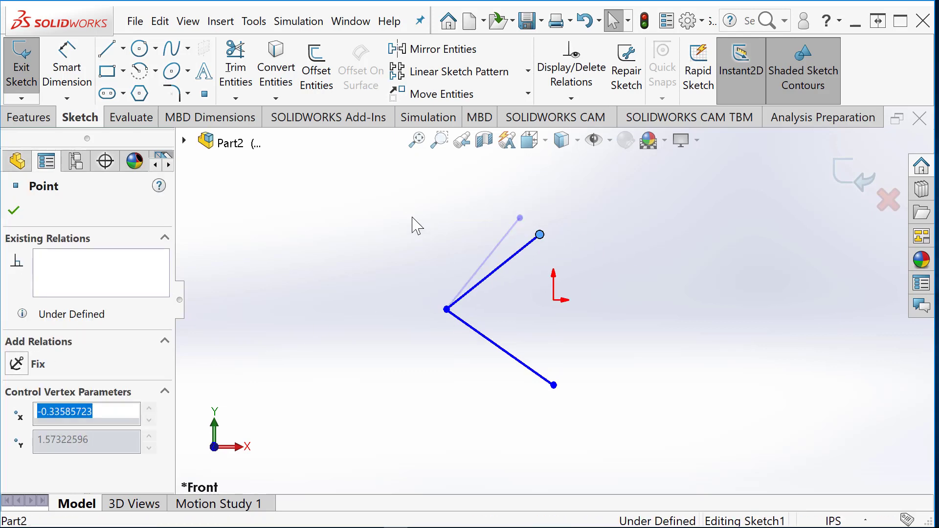
Step: Add a circle of about 0.88 in radius on the side of the origin opposite the V, and exit the sketch with the changes kept
left_click(140, 48)
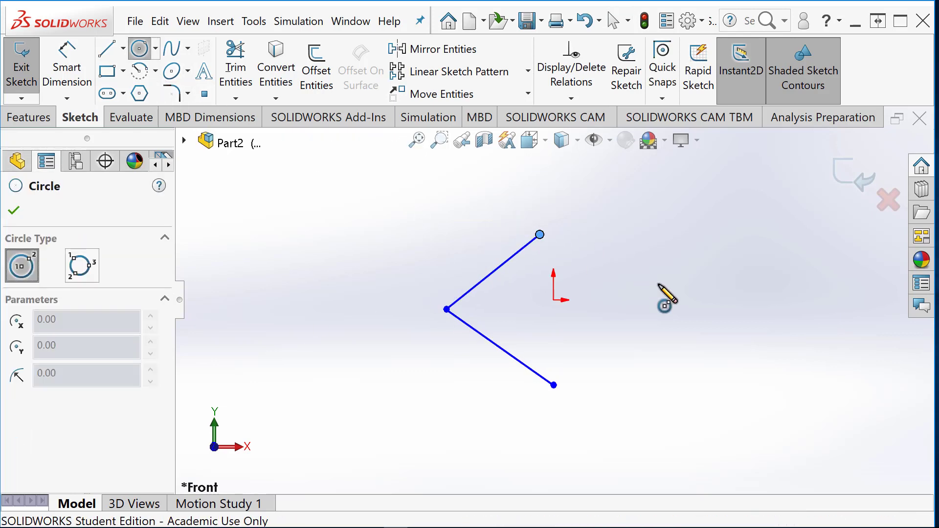
left_click(638, 268)
left_click(662, 297)
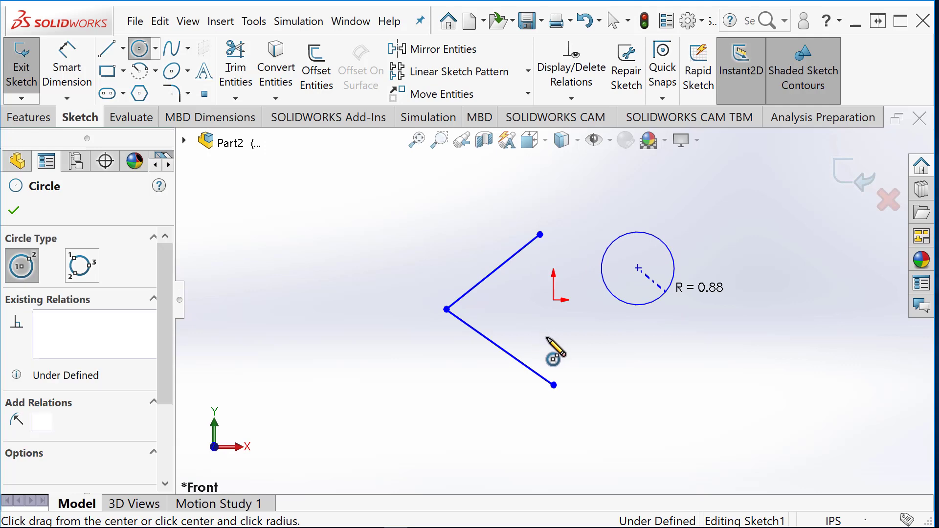
left_click(851, 184)
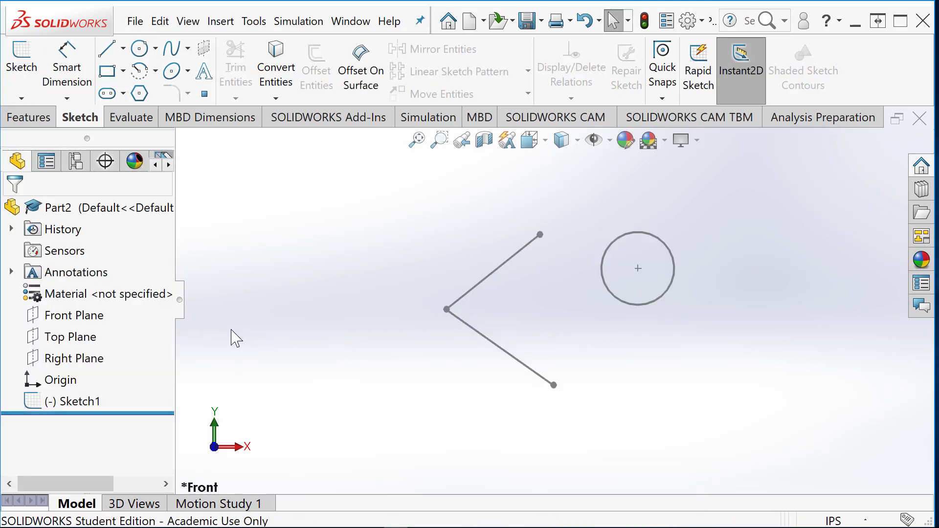
Step: Reopen Sketch1 for editing and enlarge the circle to about 6.02 in diameter
left_click(74, 402)
left_click(95, 363)
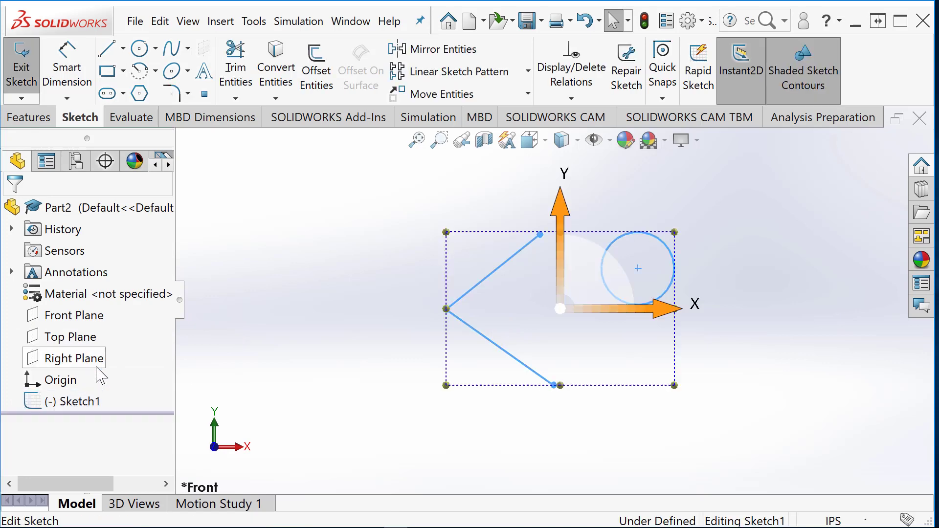
left_click(605, 286)
left_click_drag(526, 324, 526, 323)
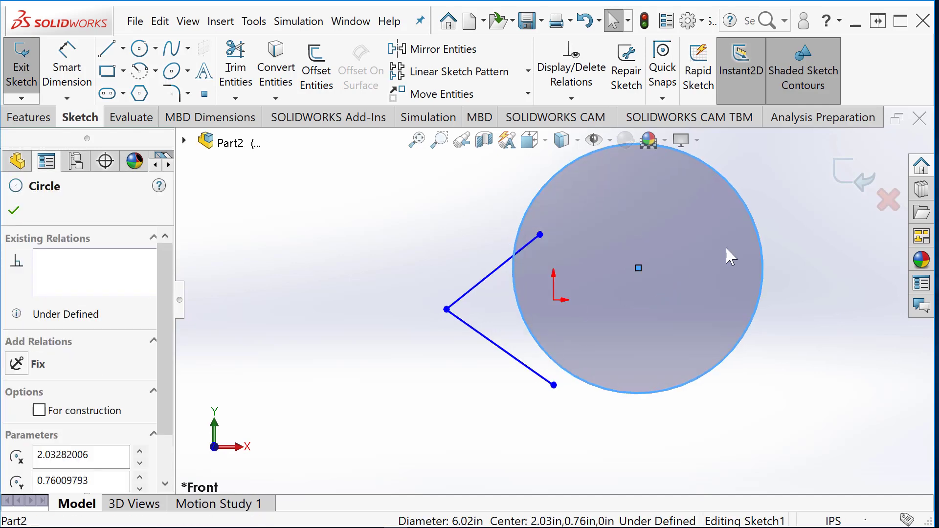
left_click(811, 233)
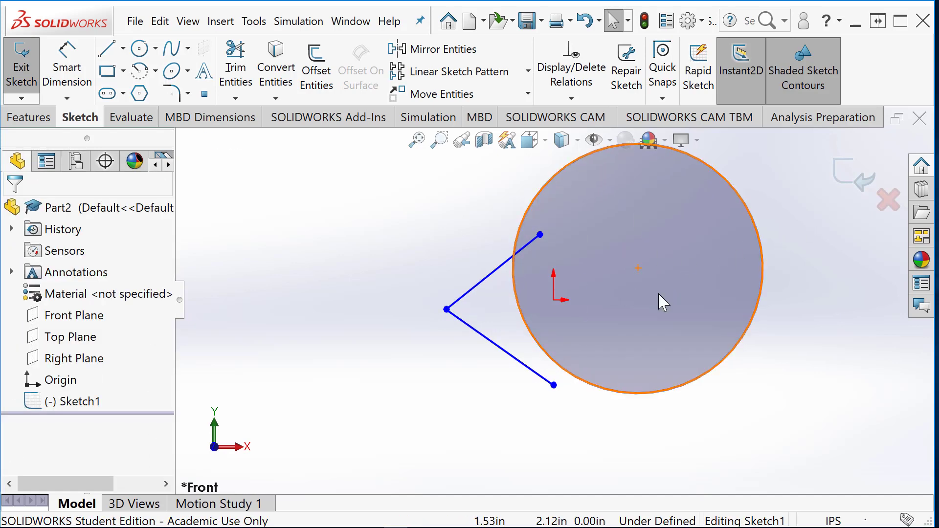
Step: Exit the sketch and discard the change to the circle's size
left_click(889, 201)
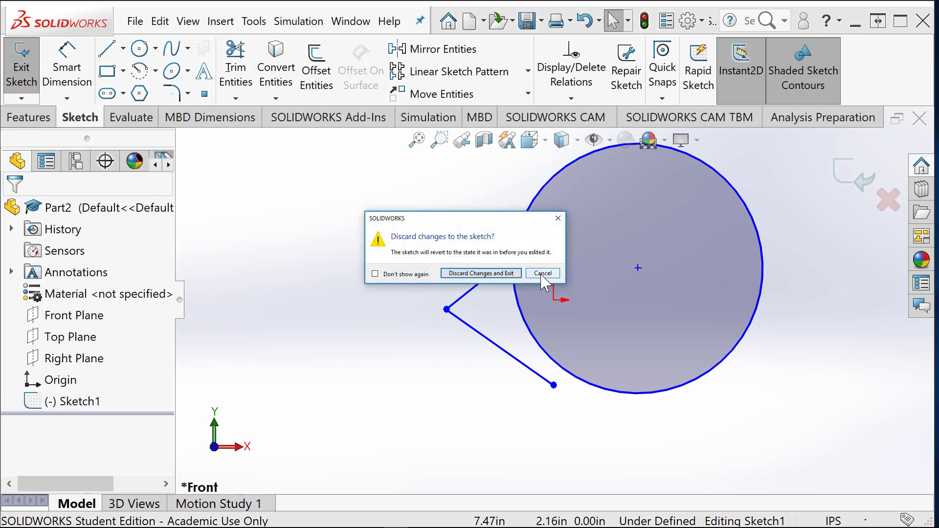
left_click(480, 274)
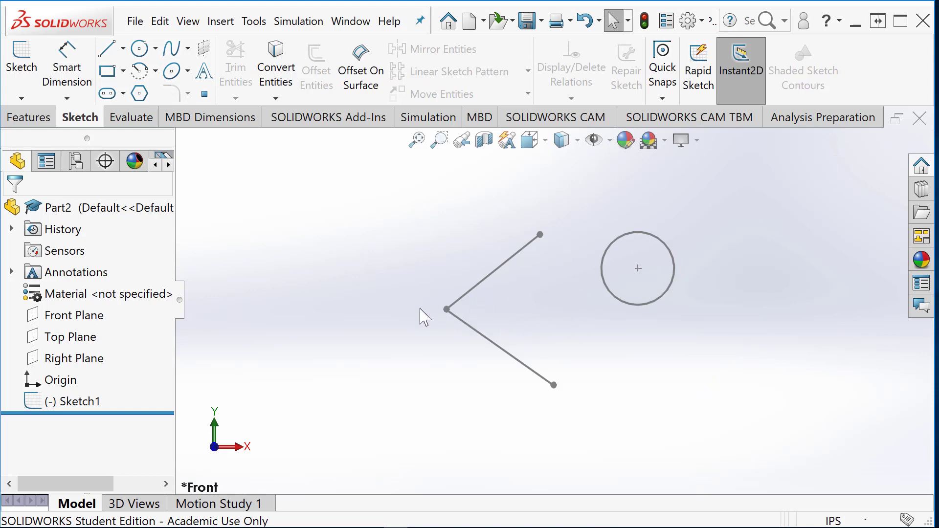
Step: Open Sketch1 for editing once more and exit it without making changes
left_click(90, 401)
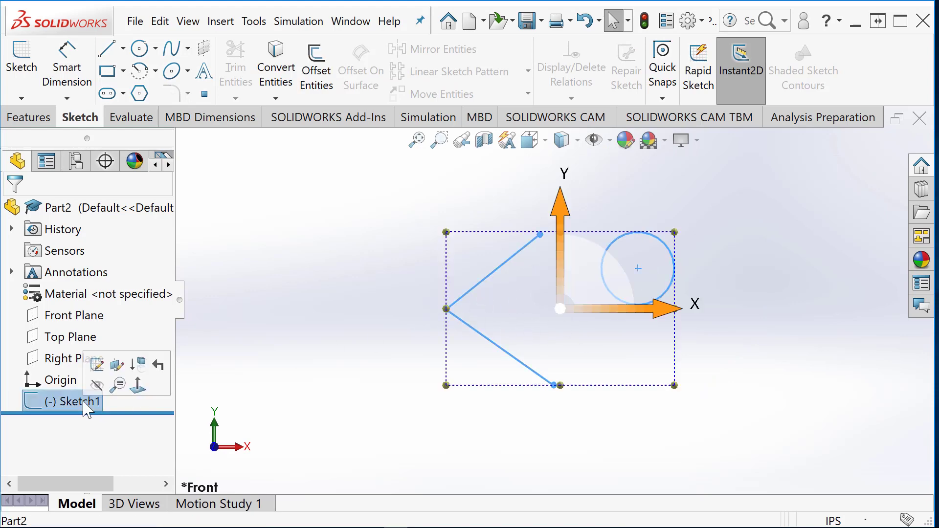
left_click(97, 371)
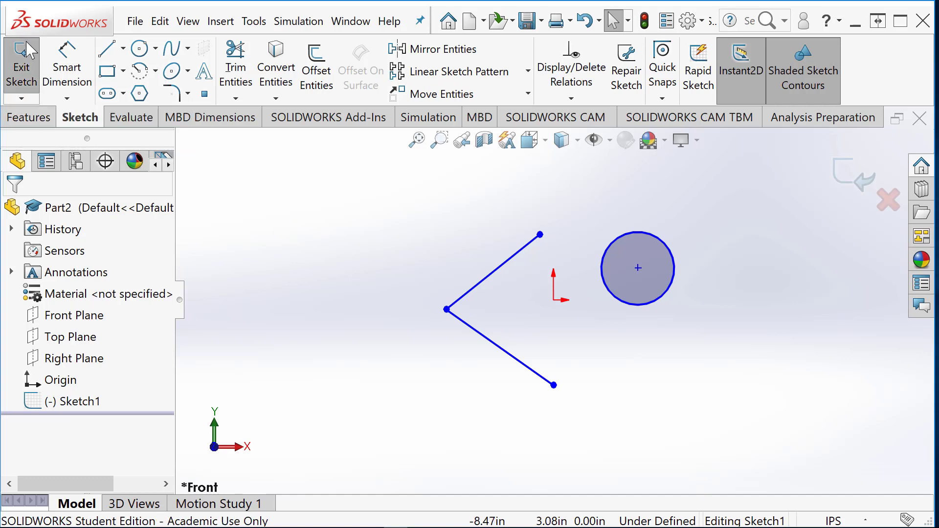
left_click(21, 76)
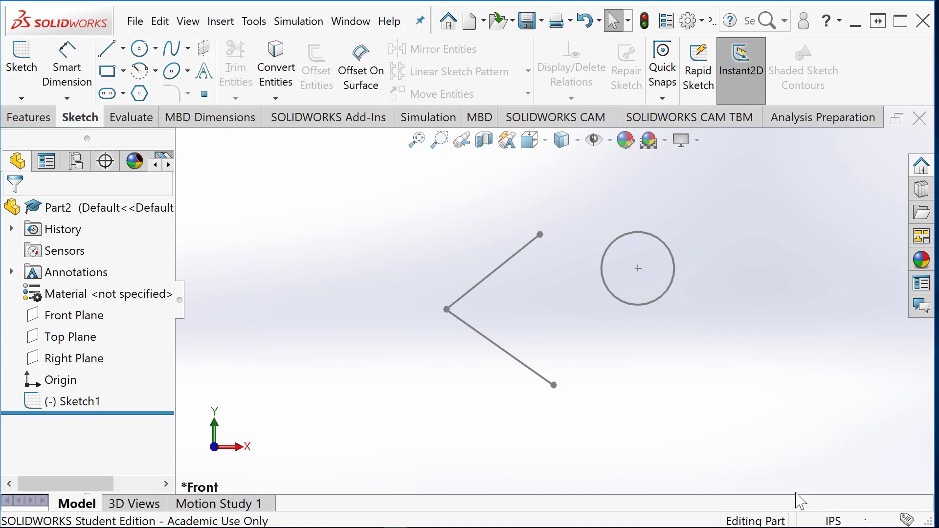
Step: Start a new sketch on the Right Plane, with the part viewed at an angle
key("f")
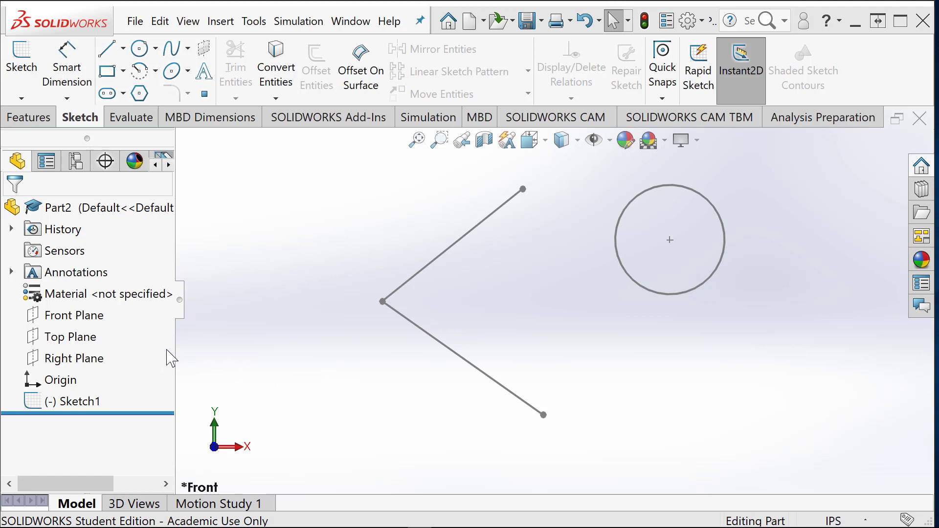
left_click(87, 366)
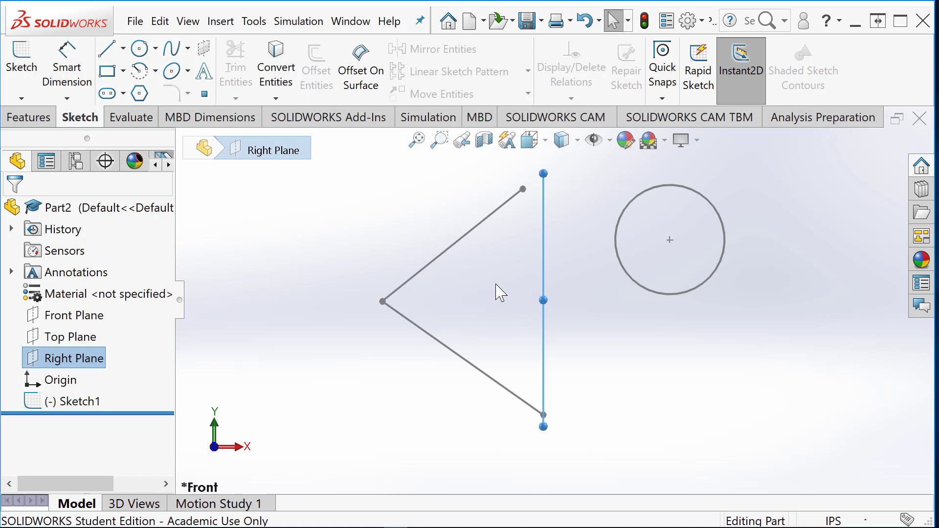
key("f")
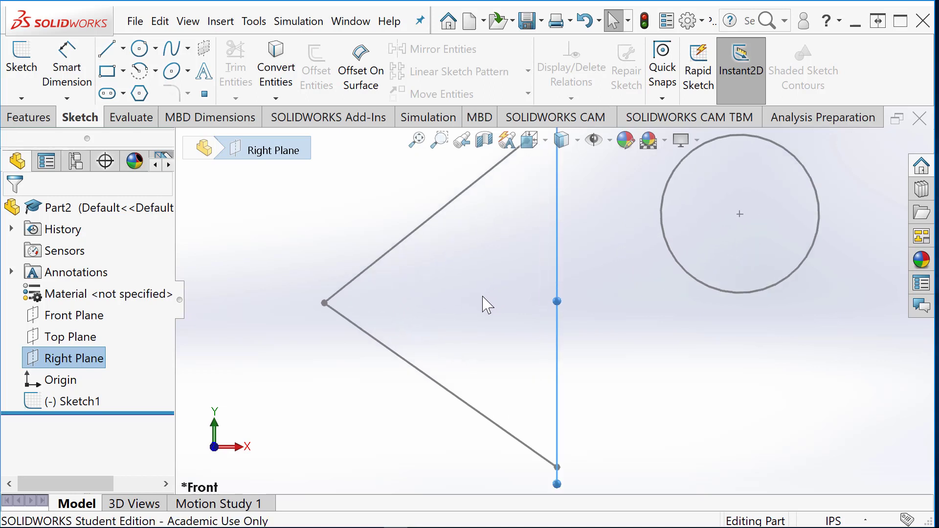
scroll(482, 296, "up", 3)
key("Delete")
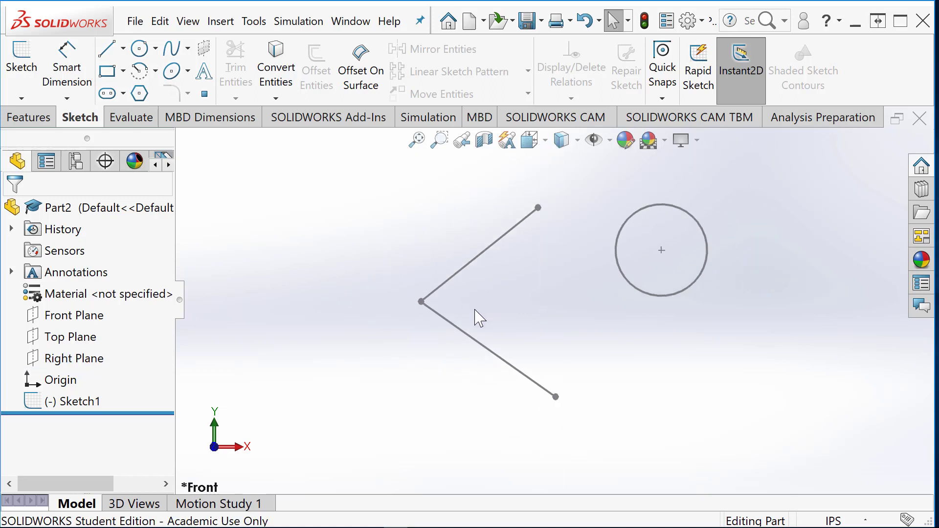
mouse_move(477, 318)
middle_mouse_down()
mouse_move(318, 352)
mouse_move(93, 371)
middle_mouse_up()
left_click(89, 370)
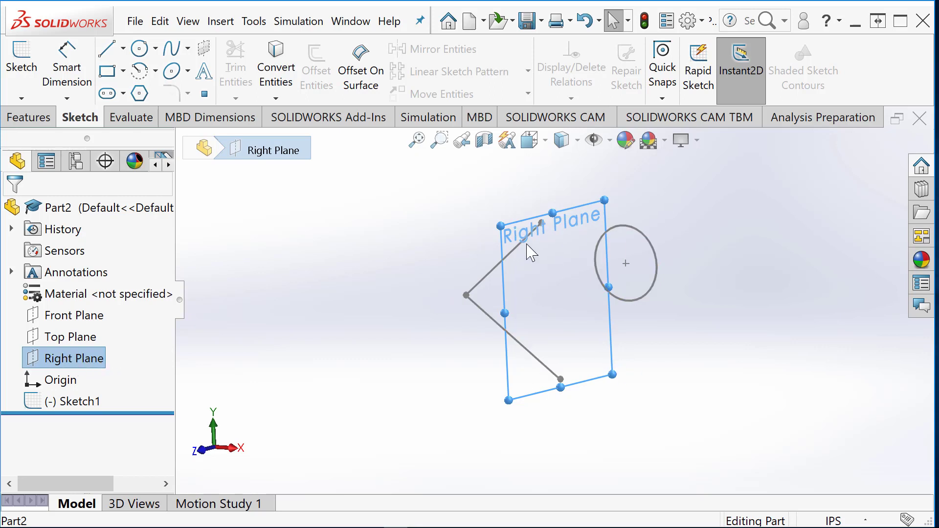
left_click(24, 66)
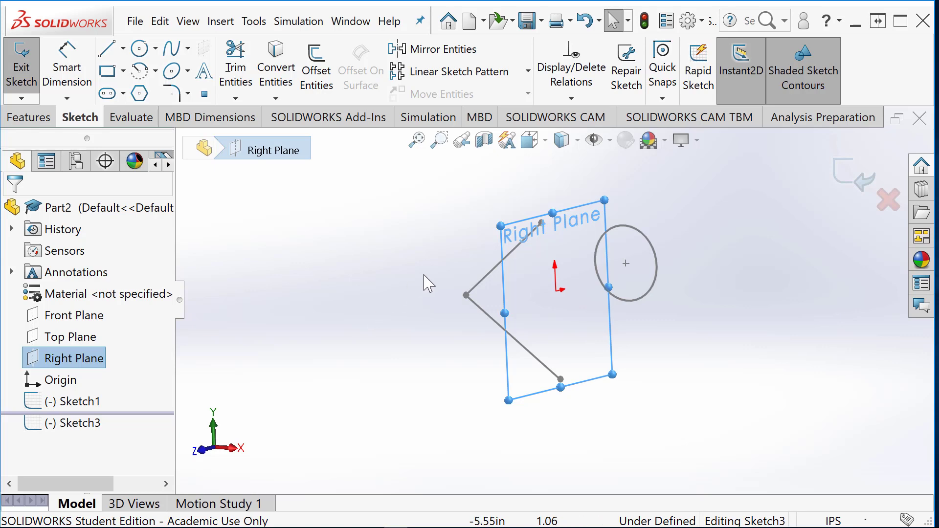
Step: Sketch a circle below the origin on the Right Plane, with its edge near the origin
left_click(139, 49)
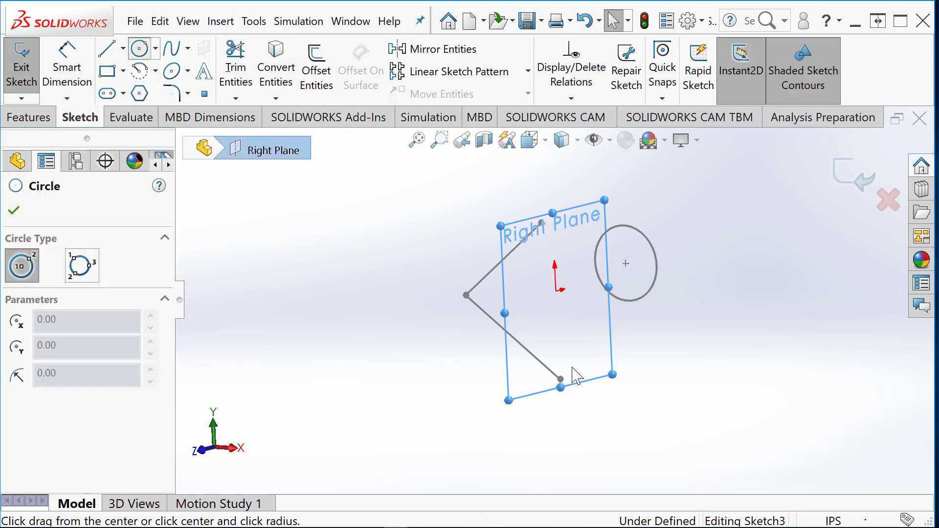
left_click(557, 335)
left_click(586, 350)
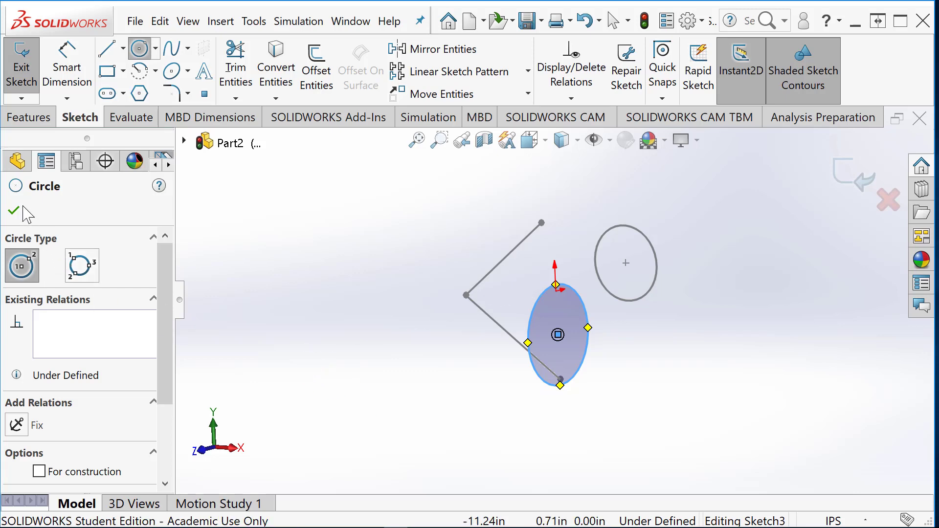
left_click(14, 211)
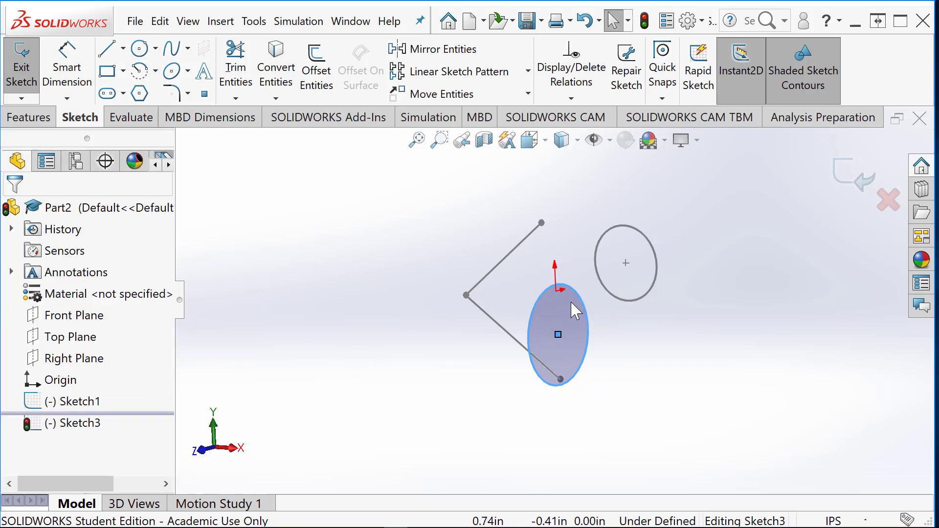
Step: Orient the view normal to the active sketch plane
left_click(543, 141)
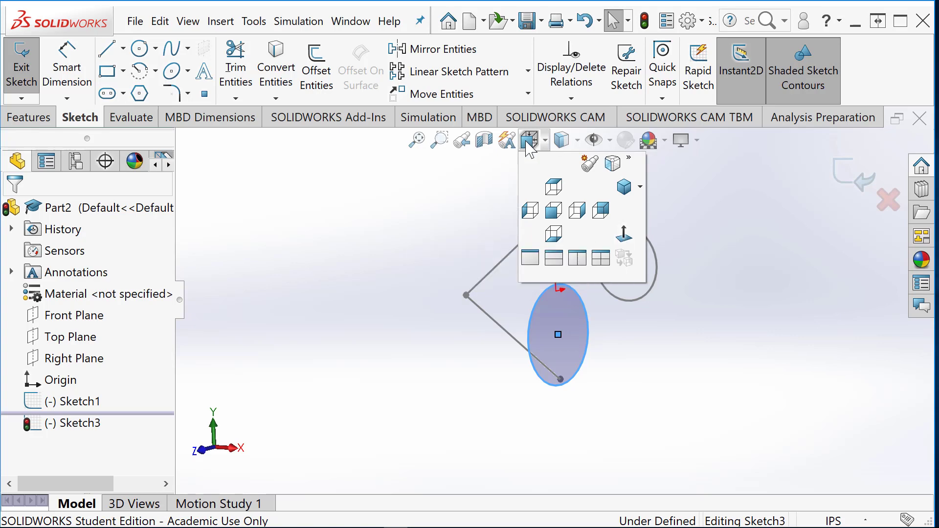
left_click(541, 142)
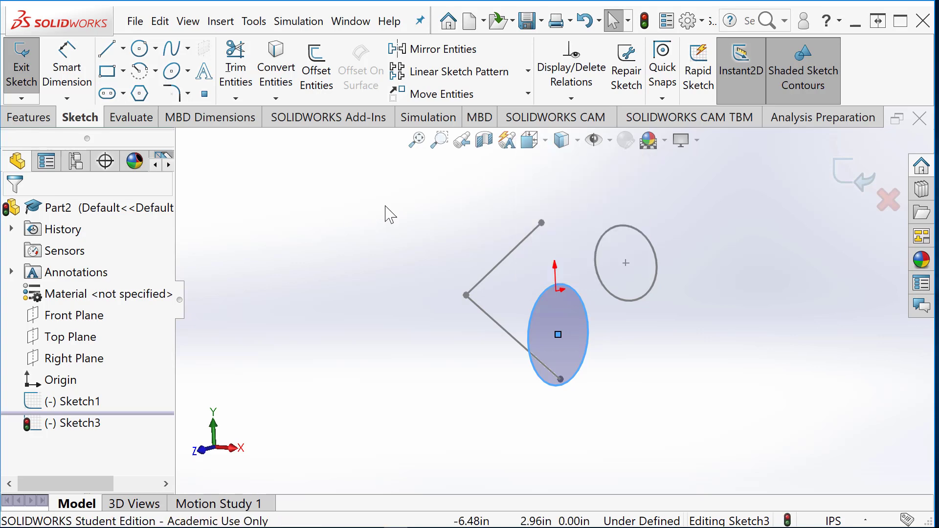
key("space")
left_click_drag(476, 218, 441, 197)
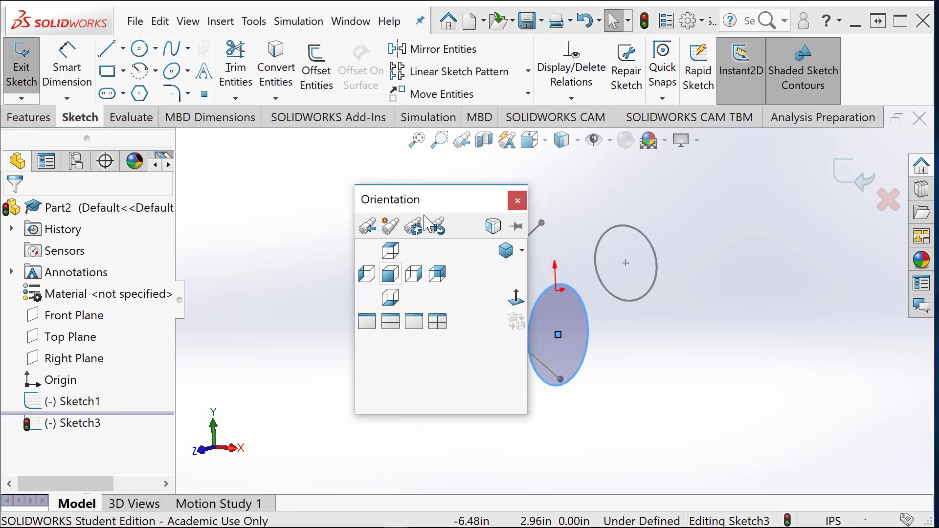
left_click(515, 301)
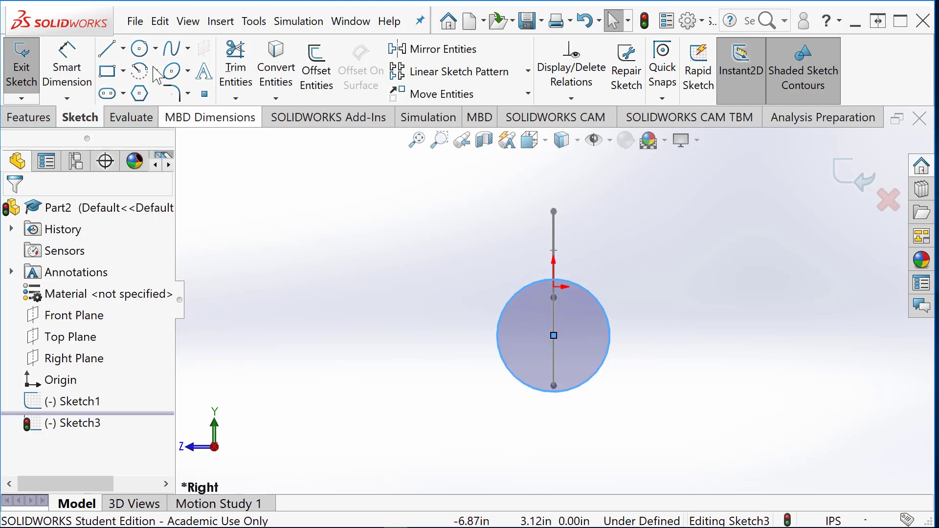
Step: Sketch a diagonal line crossing the circle from upper left to lower right and exit the sketch
left_click(113, 57)
left_click(465, 265)
left_click(613, 413)
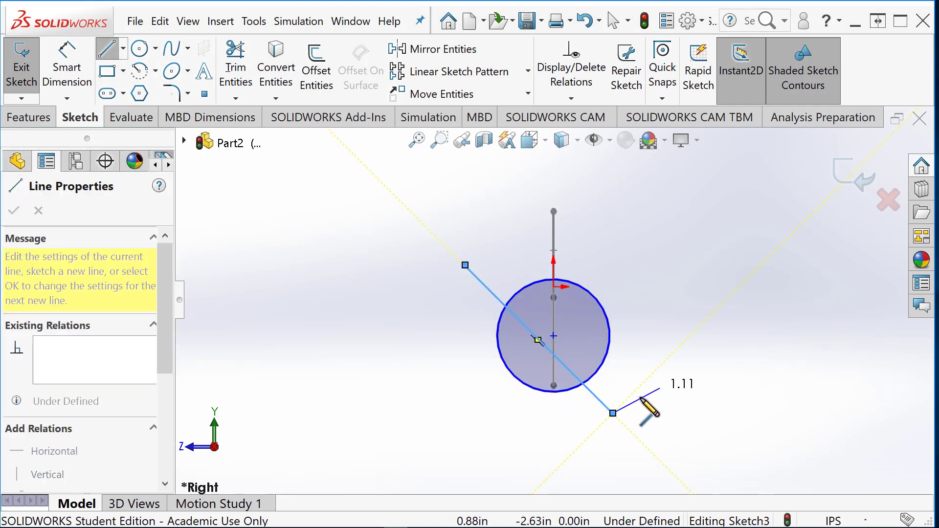
key("Escape")
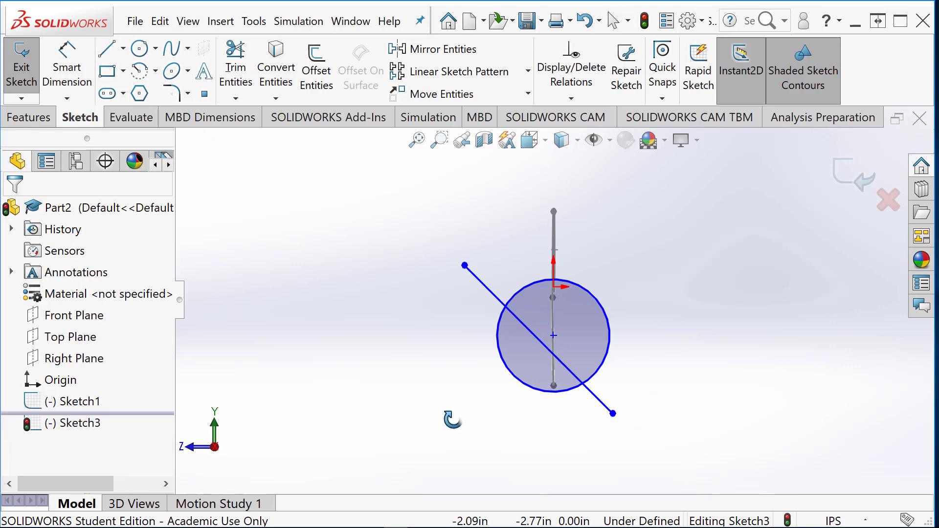
left_click(857, 179)
left_click(373, 342)
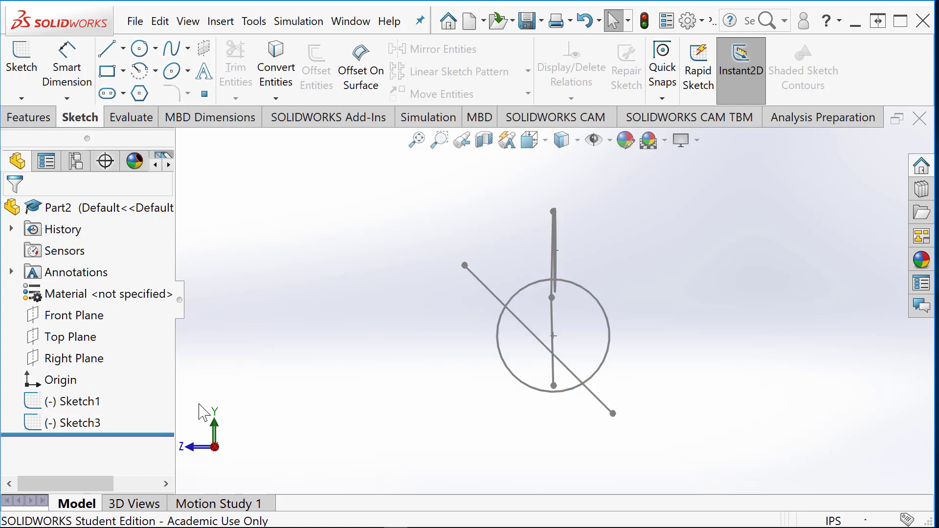
Step: View the part at an angle and hide both Sketch1 and Sketch3
middle_click_drag(275, 395, 323, 430)
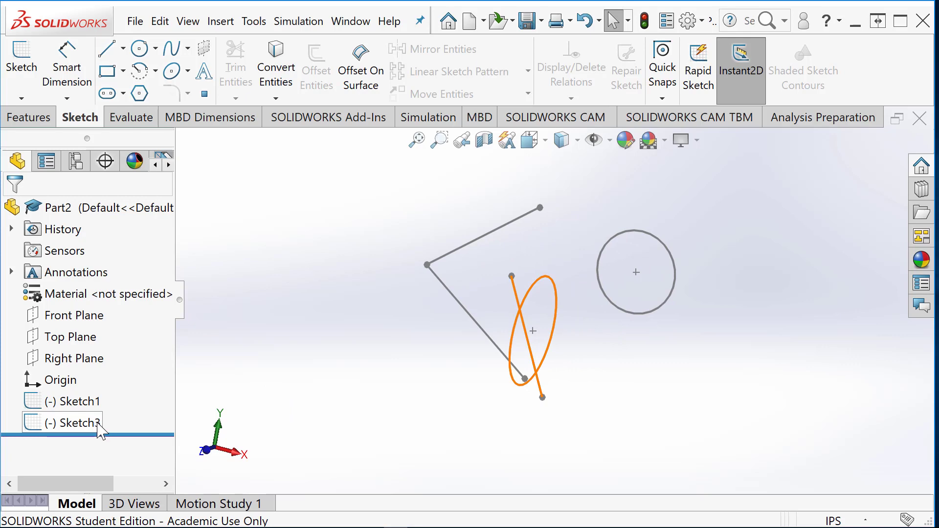
middle_click_drag(435, 375, 396, 374)
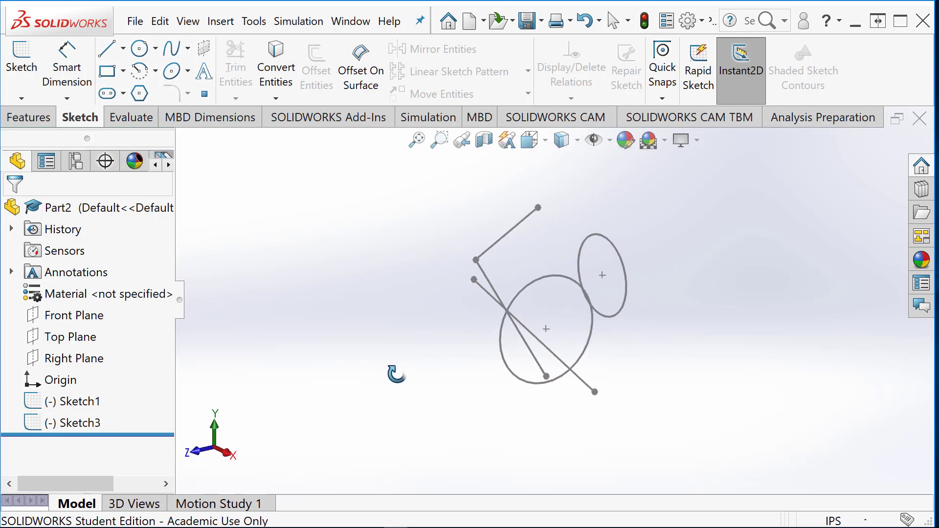
left_click(93, 401)
left_click(310, 359)
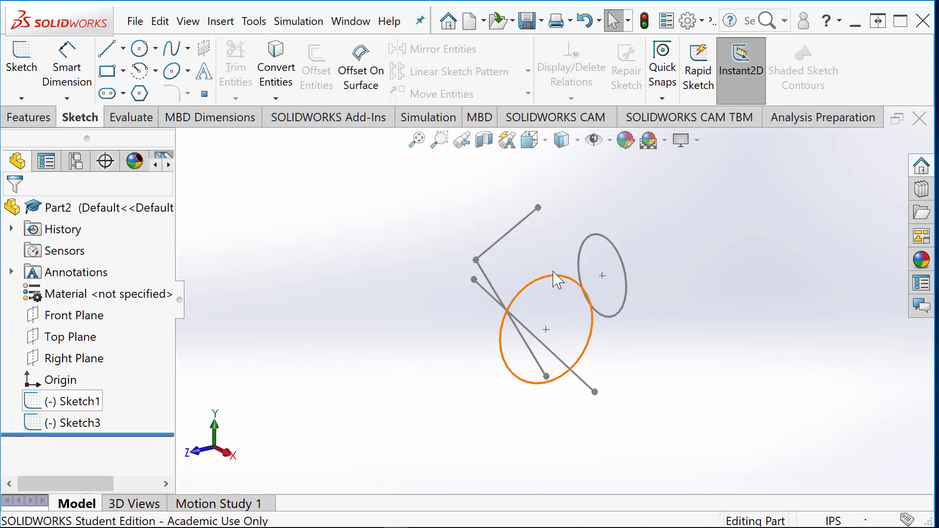
left_click(74, 402)
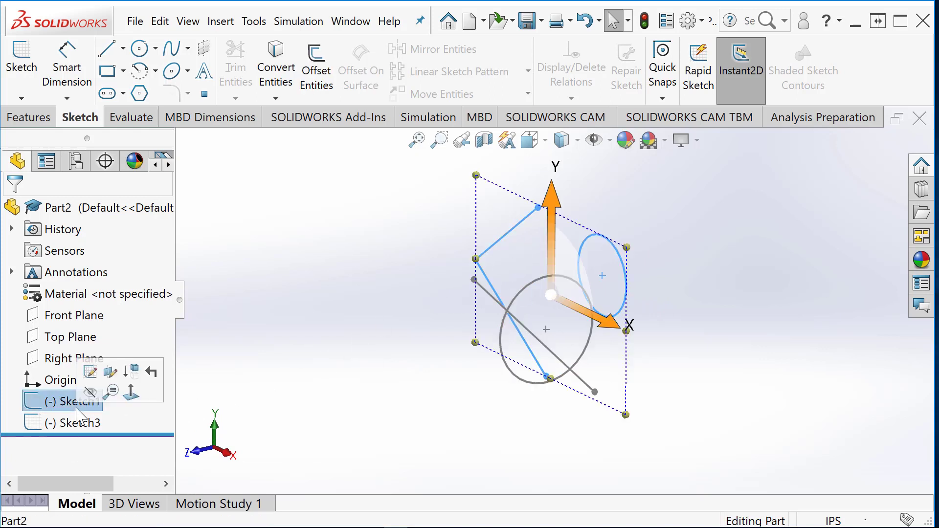
left_click(89, 392)
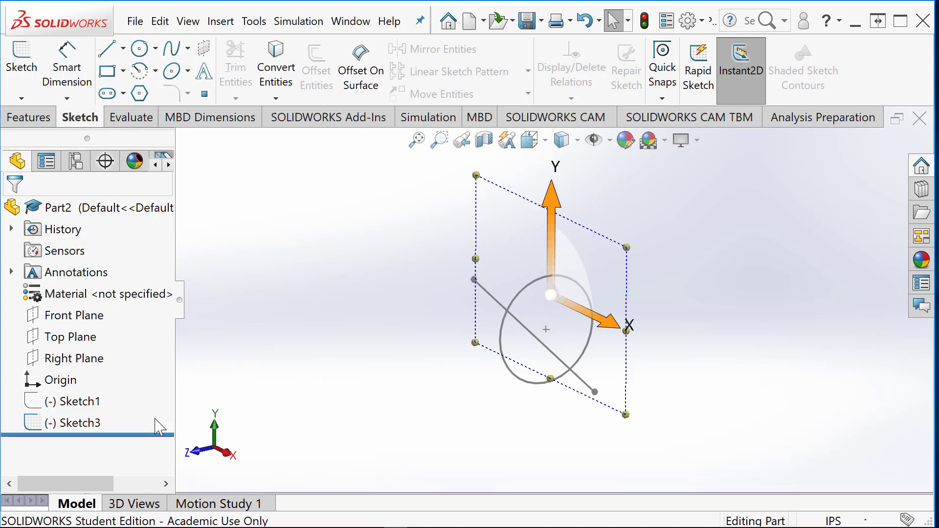
left_click(93, 423)
left_click(98, 412)
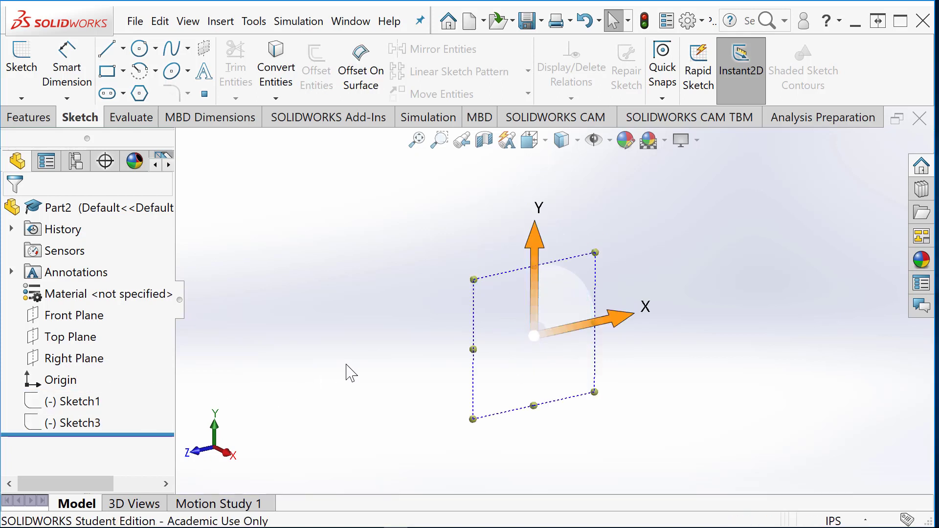
left_click(521, 366)
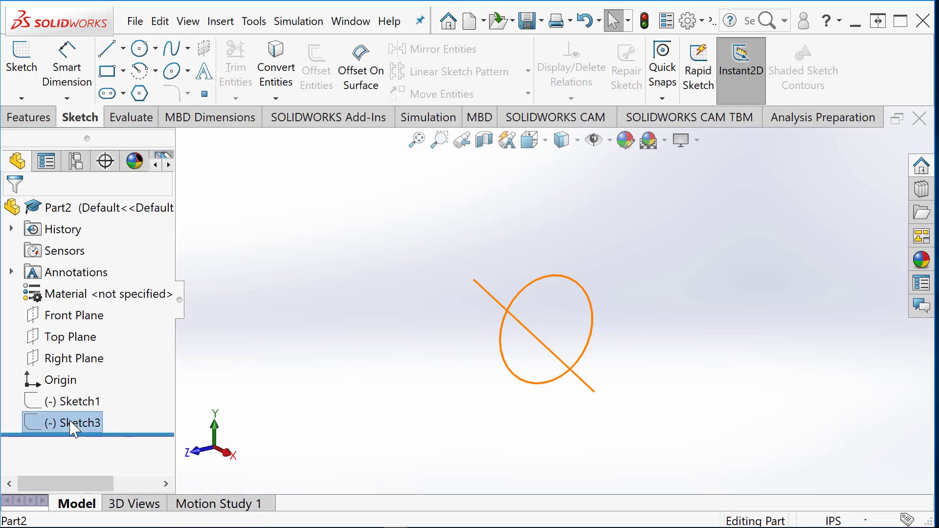
Step: Show Sketch3 and Sketch1 again
left_click(98, 423)
left_click(94, 412)
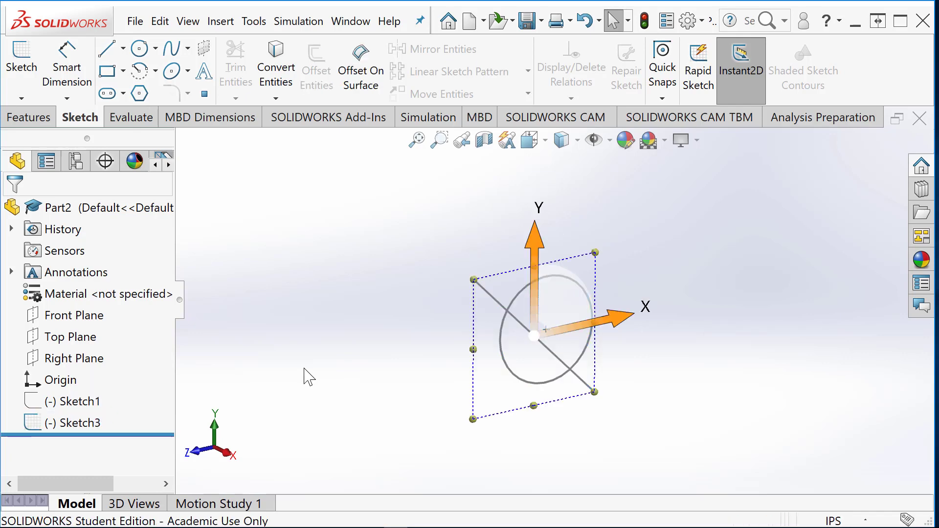
left_click(199, 394)
left_click(68, 400)
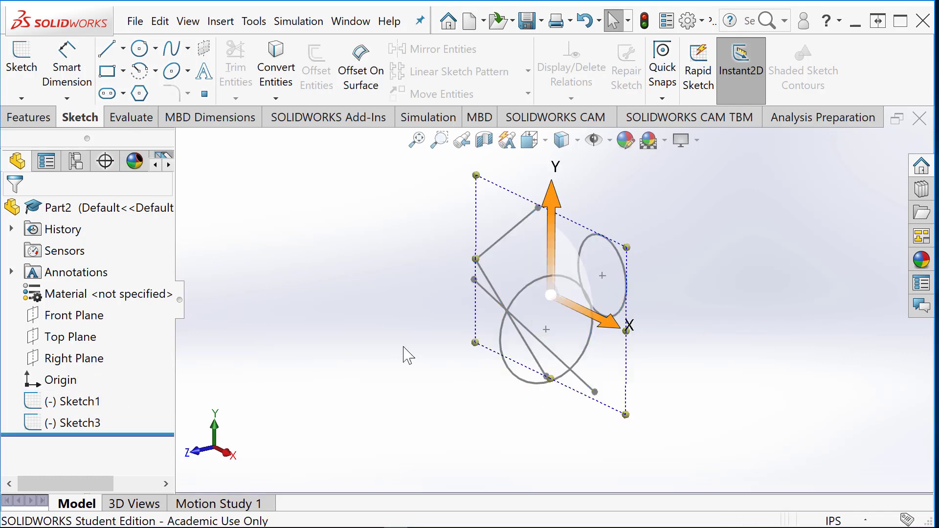
left_click(702, 375)
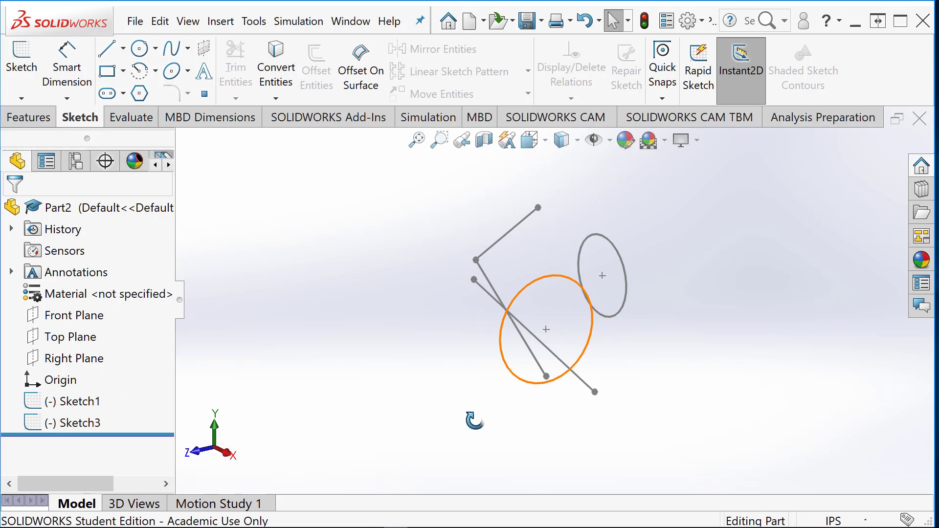
mouse_move(474, 419)
middle_mouse_down()
mouse_move(523, 387)
mouse_move(476, 430)
mouse_move(479, 438)
middle_mouse_up()
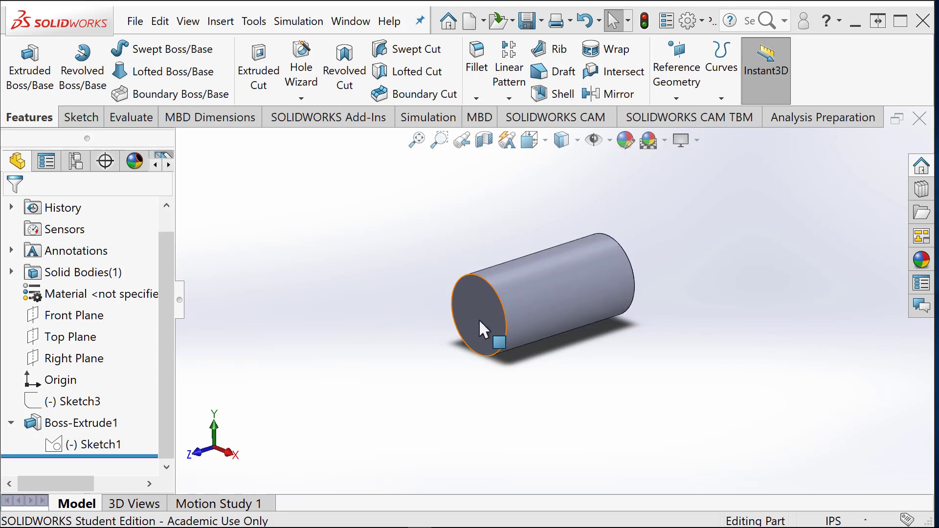
Step: Start a sketch on the cylinder's front end face, draw a small corner rectangle inside it and exit the sketch
left_click(477, 302)
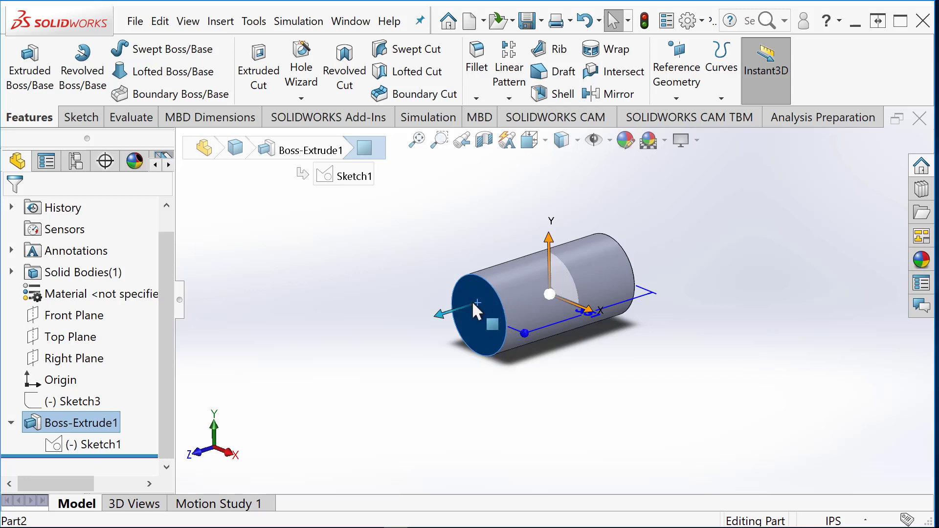
left_click(81, 117)
left_click(34, 74)
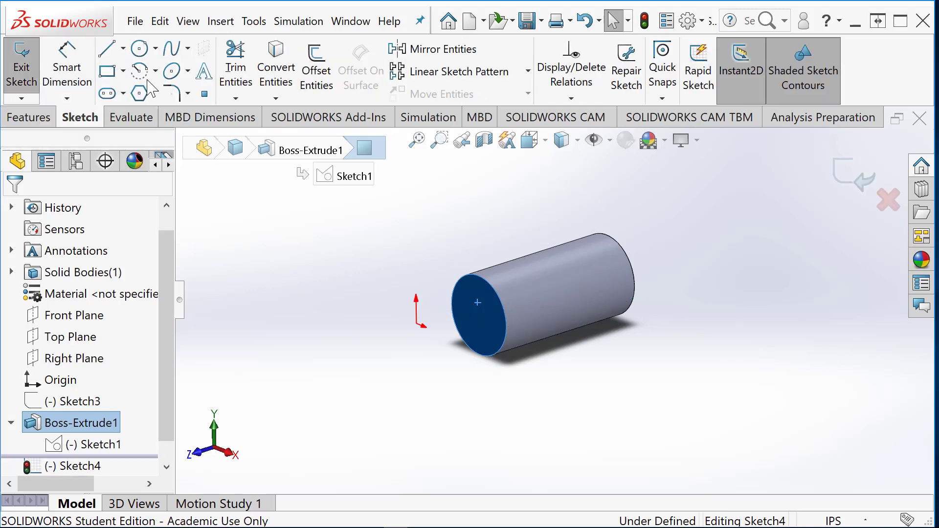
left_click(465, 300)
left_click(487, 327)
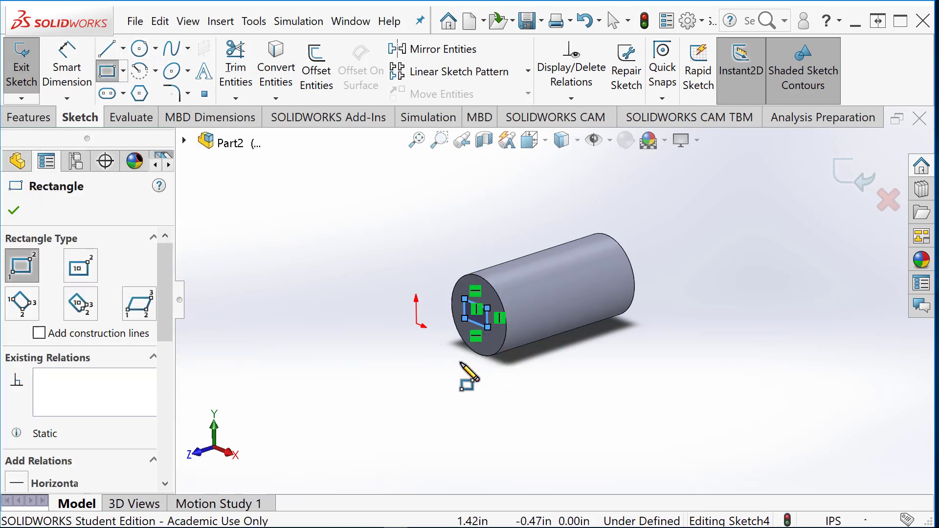
key("Escape")
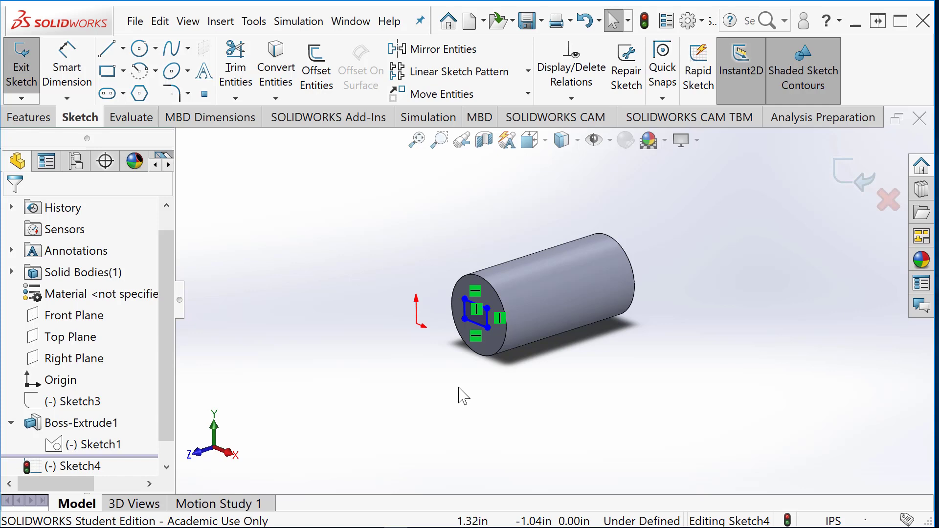
mouse_move(460, 393)
middle_mouse_down()
mouse_move(499, 372)
mouse_move(541, 380)
mouse_move(562, 438)
mouse_move(519, 471)
mouse_move(450, 444)
middle_mouse_up()
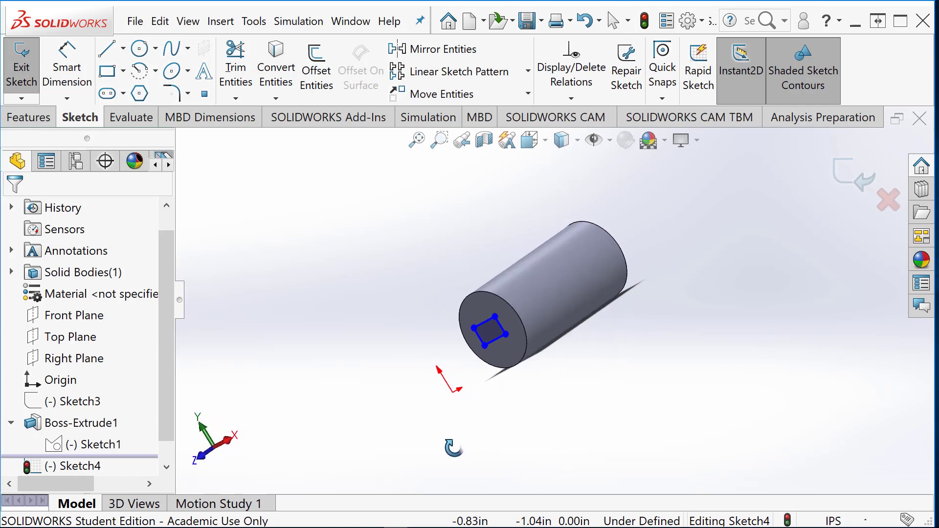
left_click(840, 173)
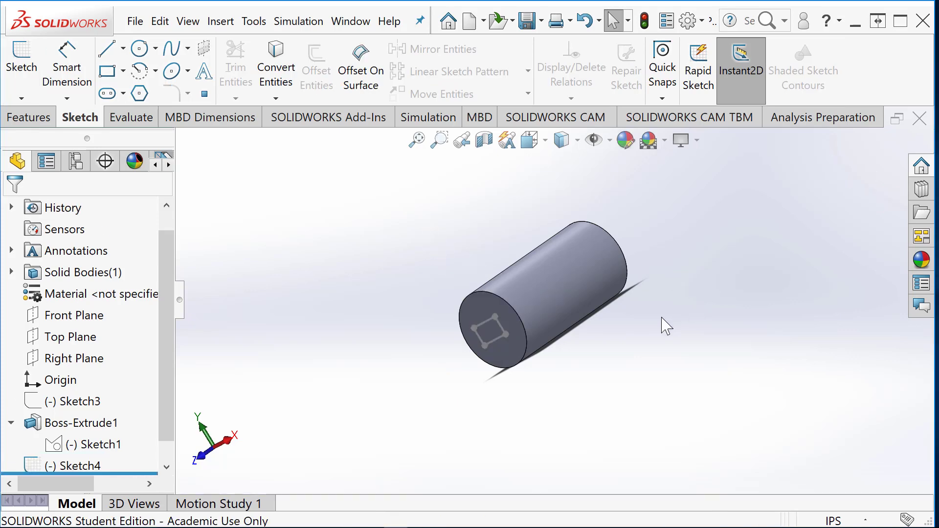
middle_click_drag(665, 324, 605, 390)
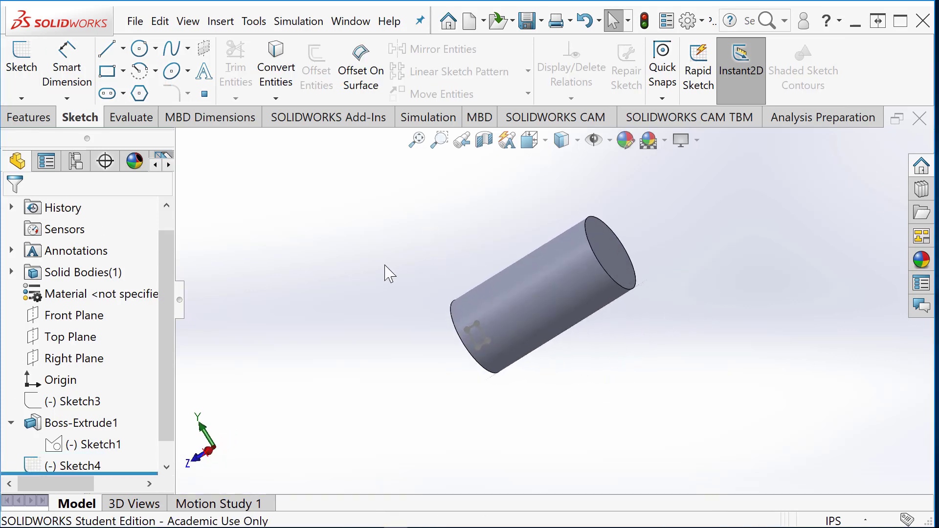
left_click(22, 119)
left_click(78, 118)
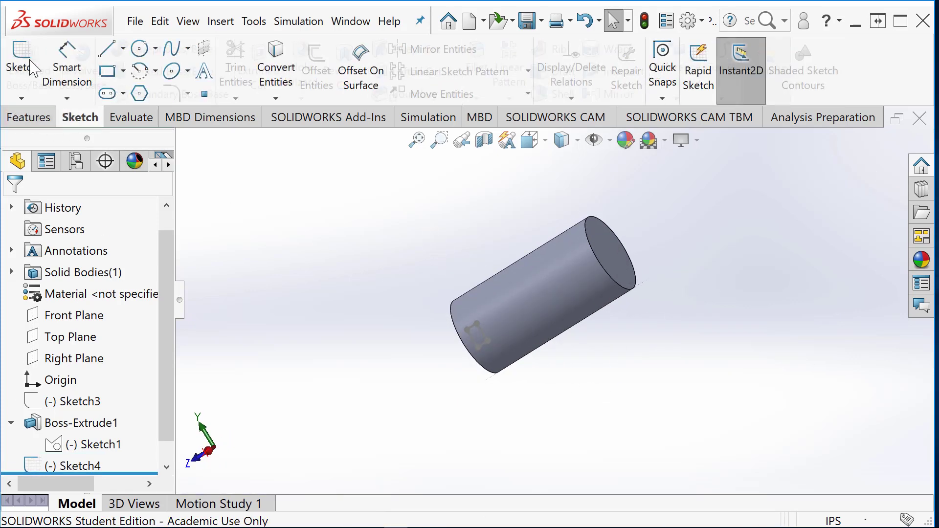
left_click(22, 58)
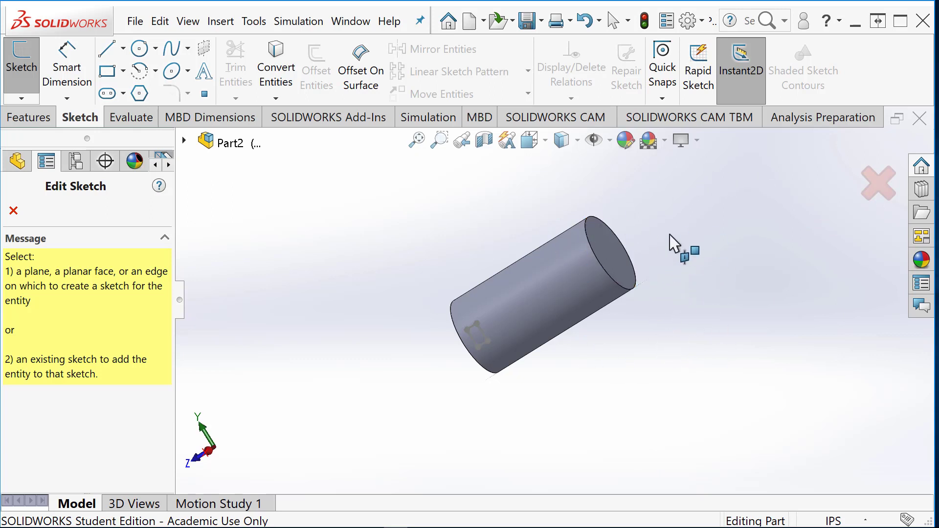
left_click(13, 211)
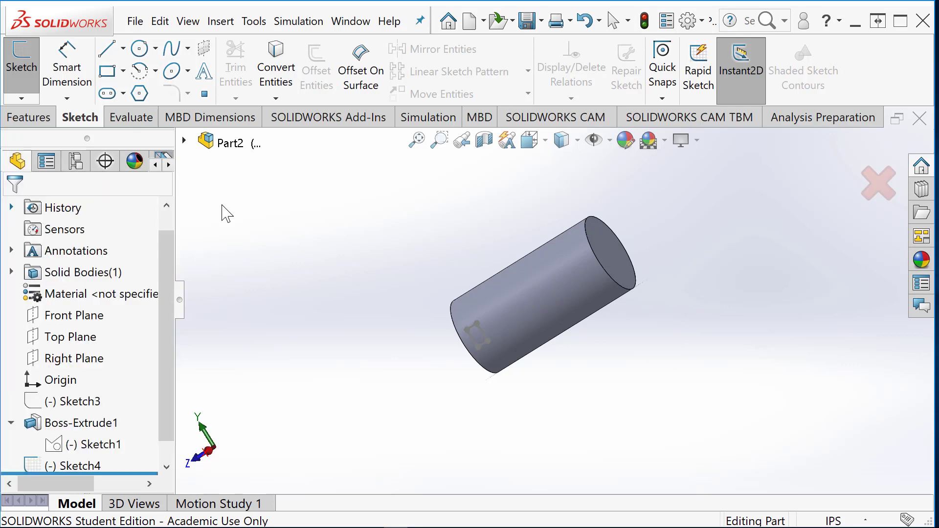
Step: Start a sketch on the cylinder's opposite end face and exit it, discarding the changes
left_click(615, 251)
middle_click_drag(652, 308, 632, 348)
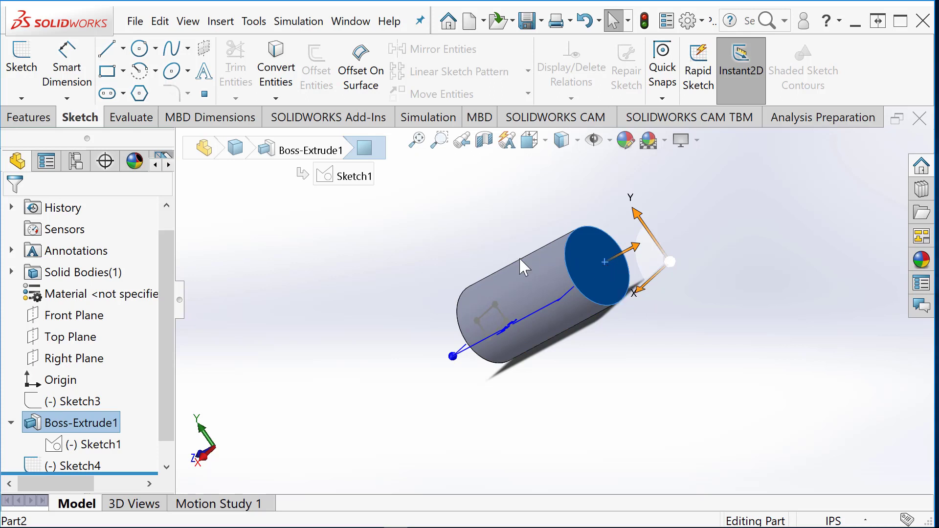
left_click(29, 68)
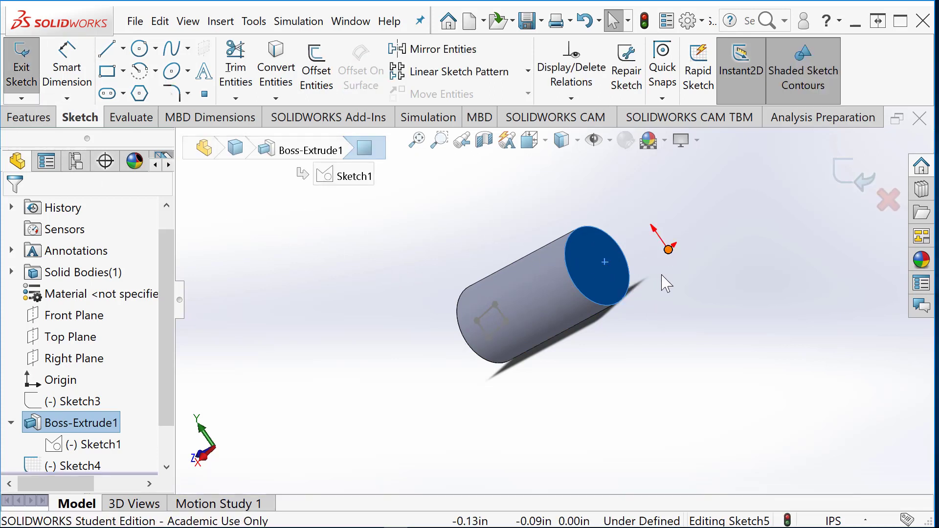
left_click(887, 200)
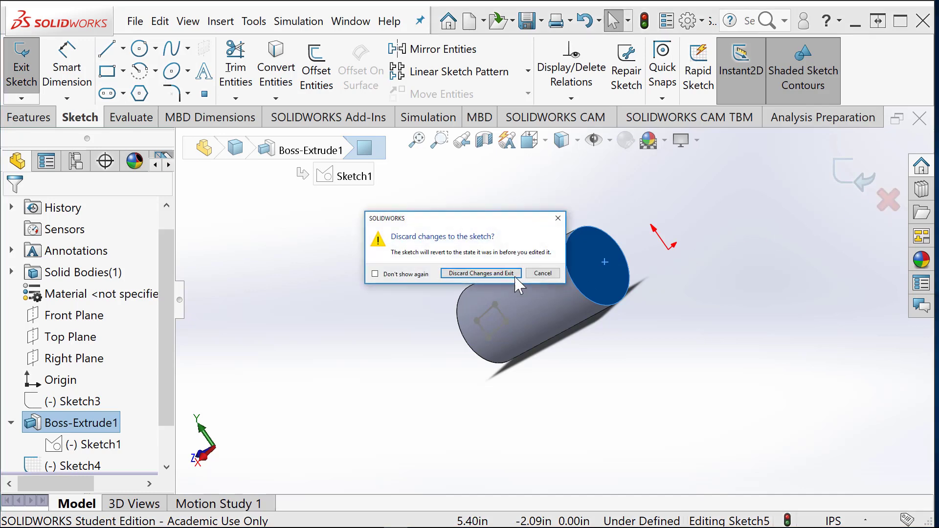
left_click(484, 270)
Step: Select the cylinder's curved outer face
left_click(538, 277)
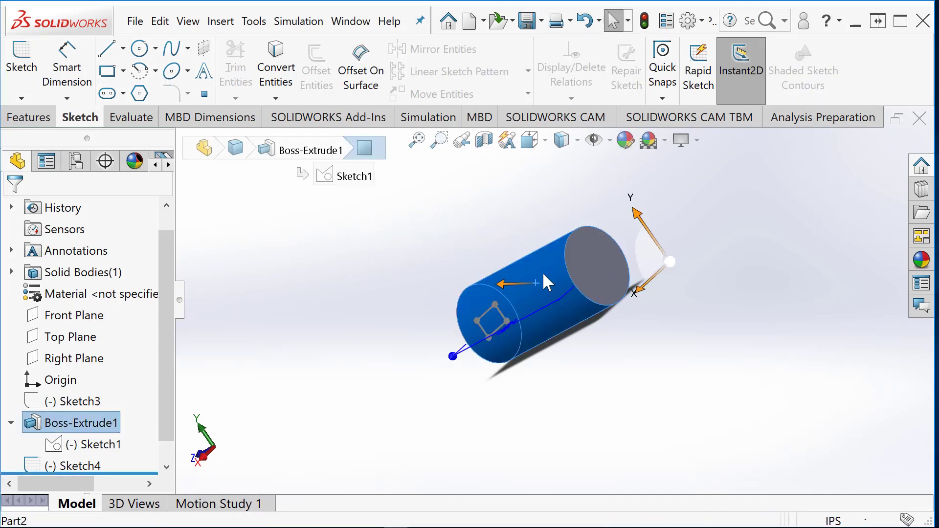
left_click(571, 282)
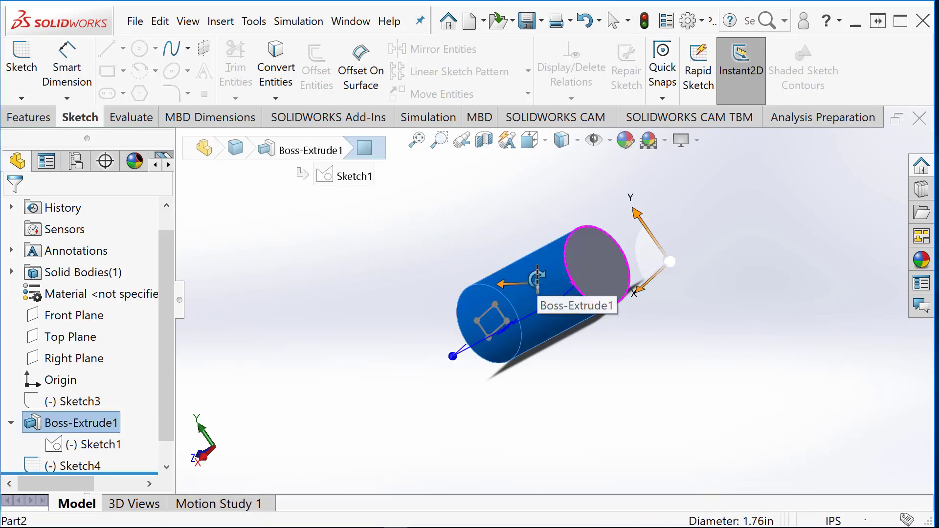